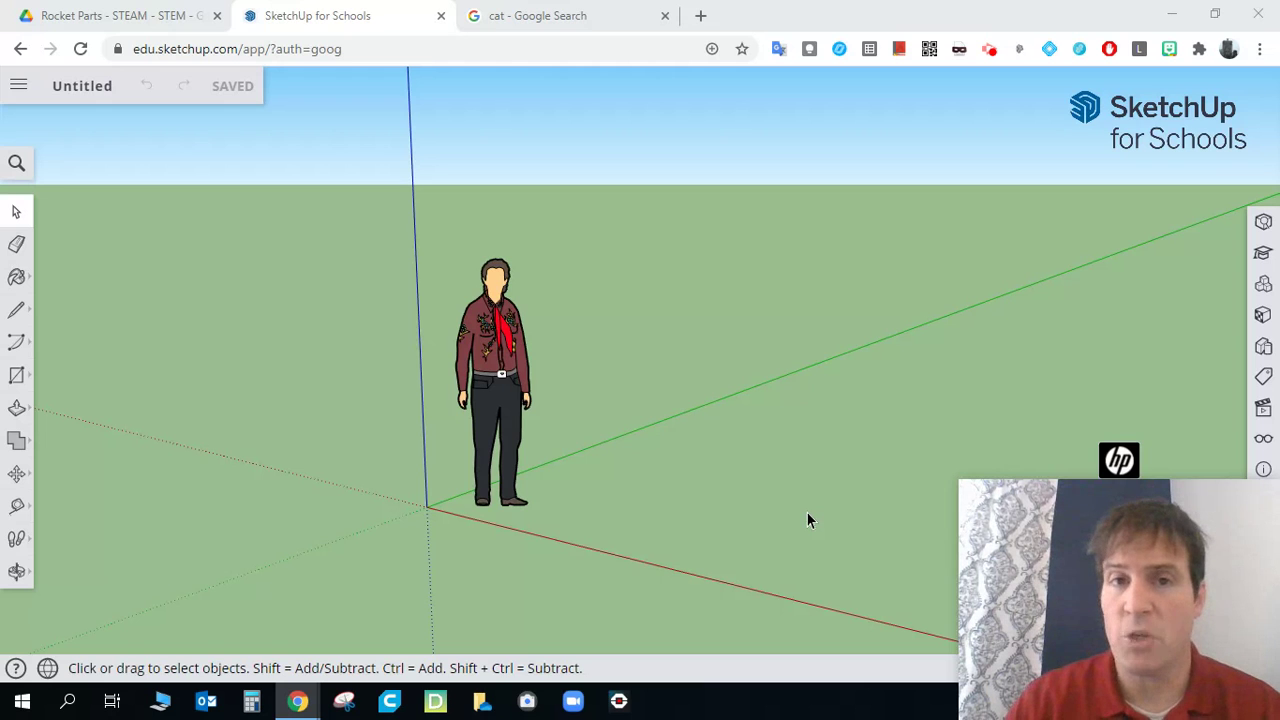
# Step: Switch to the Google Images tab and search for "cat", refining the search to "cat clipart"
pyautogui.click(586, 18)
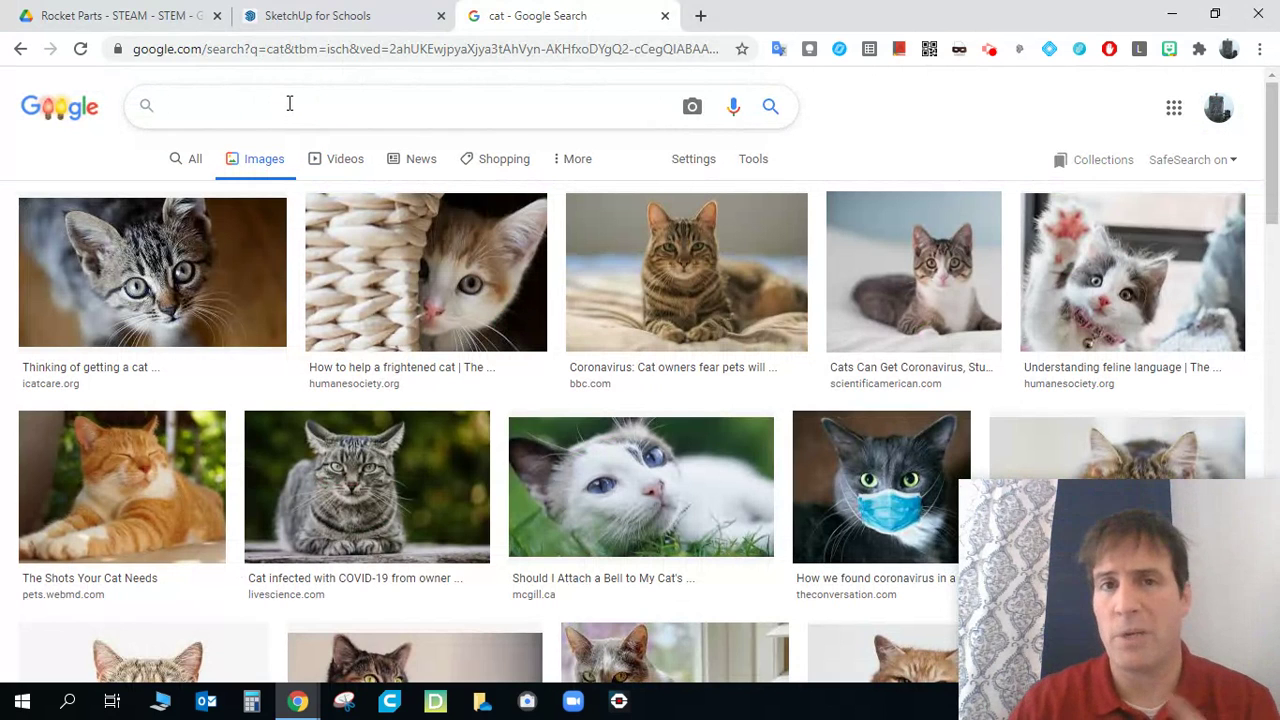
pyautogui.write('cat')
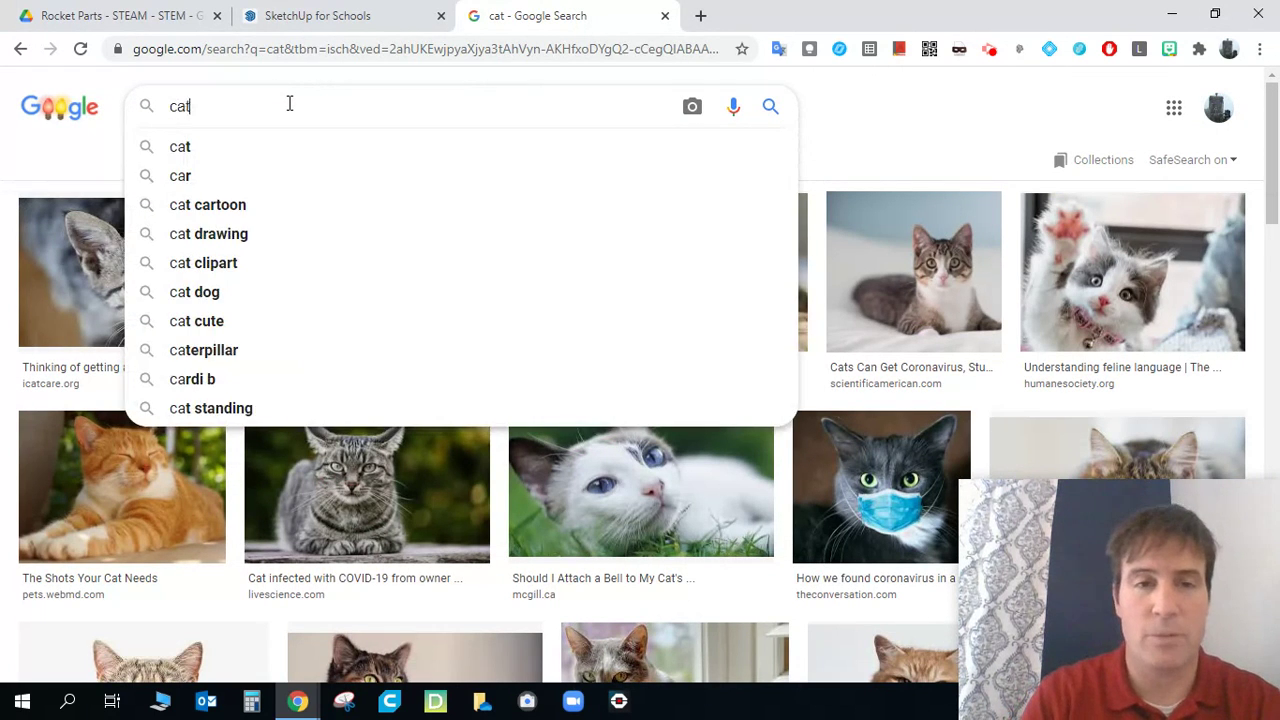
pyautogui.press('Return')
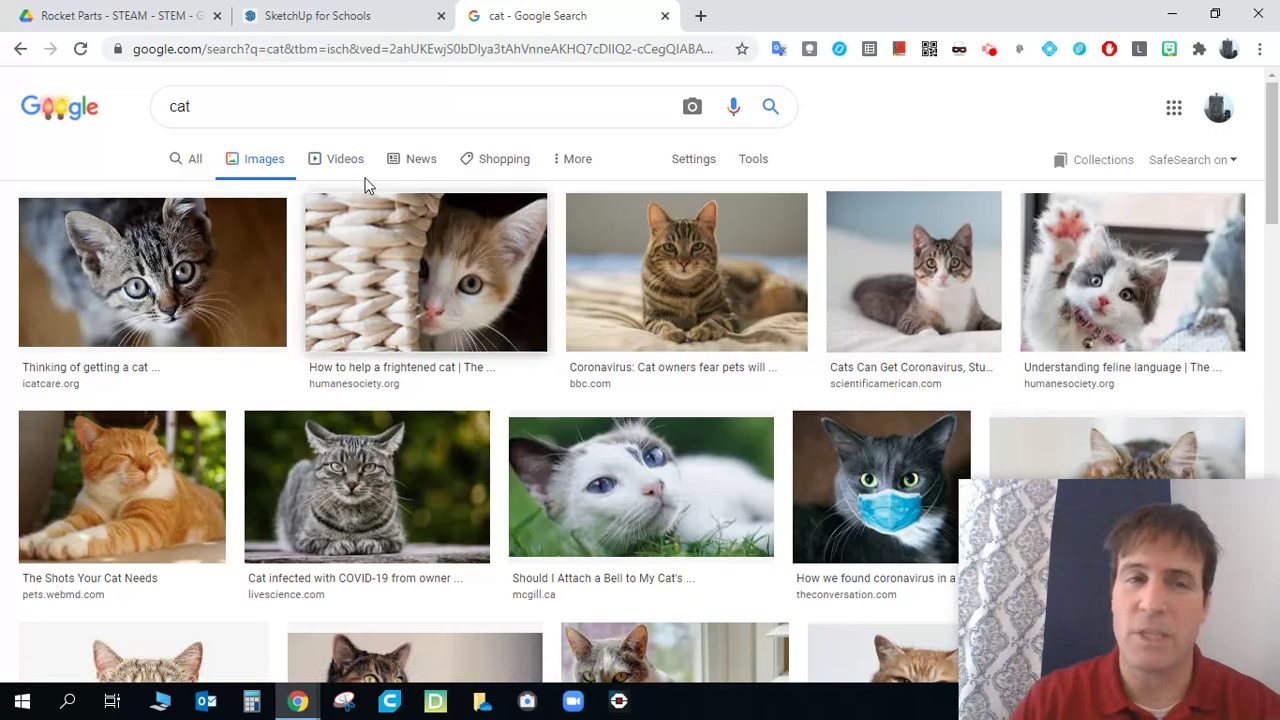
pyautogui.click(231, 113)
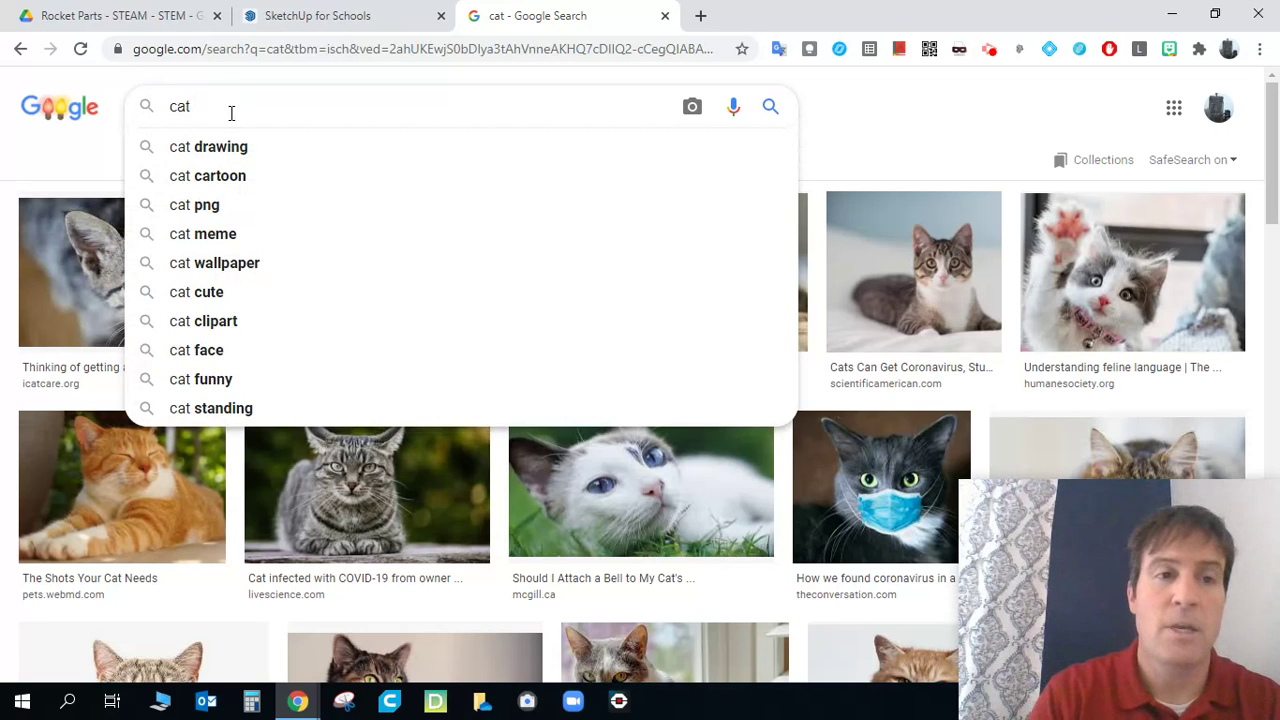
pyautogui.write('clipart')
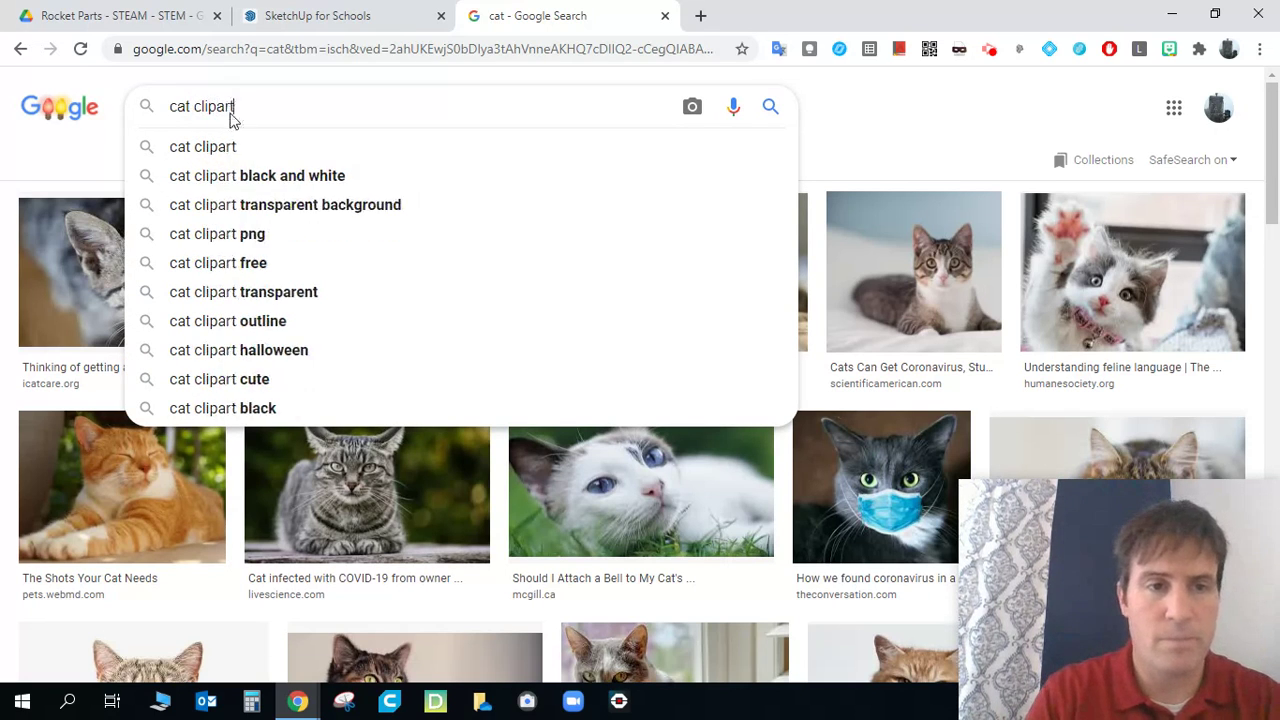
pyautogui.press('Return')
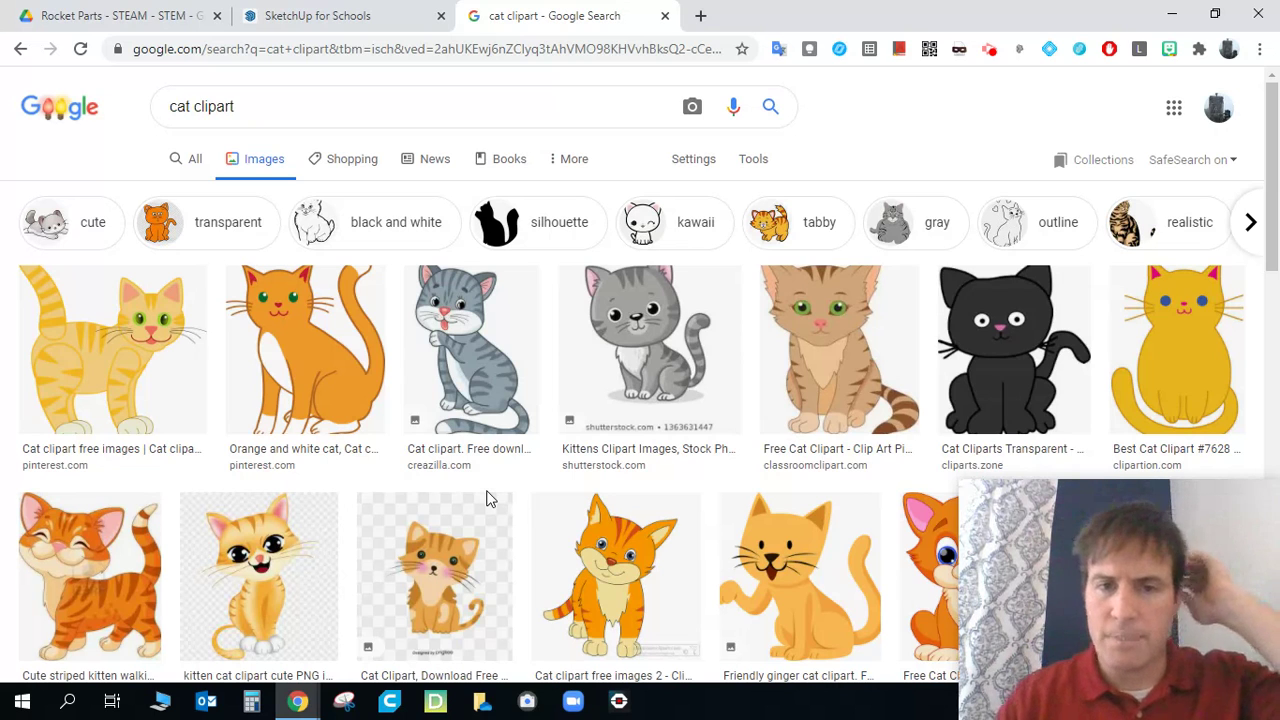
# Step: Replace the image search query with "little alchemy 2 ninja" and run the search
pyautogui.moveTo(266, 106); pyautogui.dragTo(182, 115)
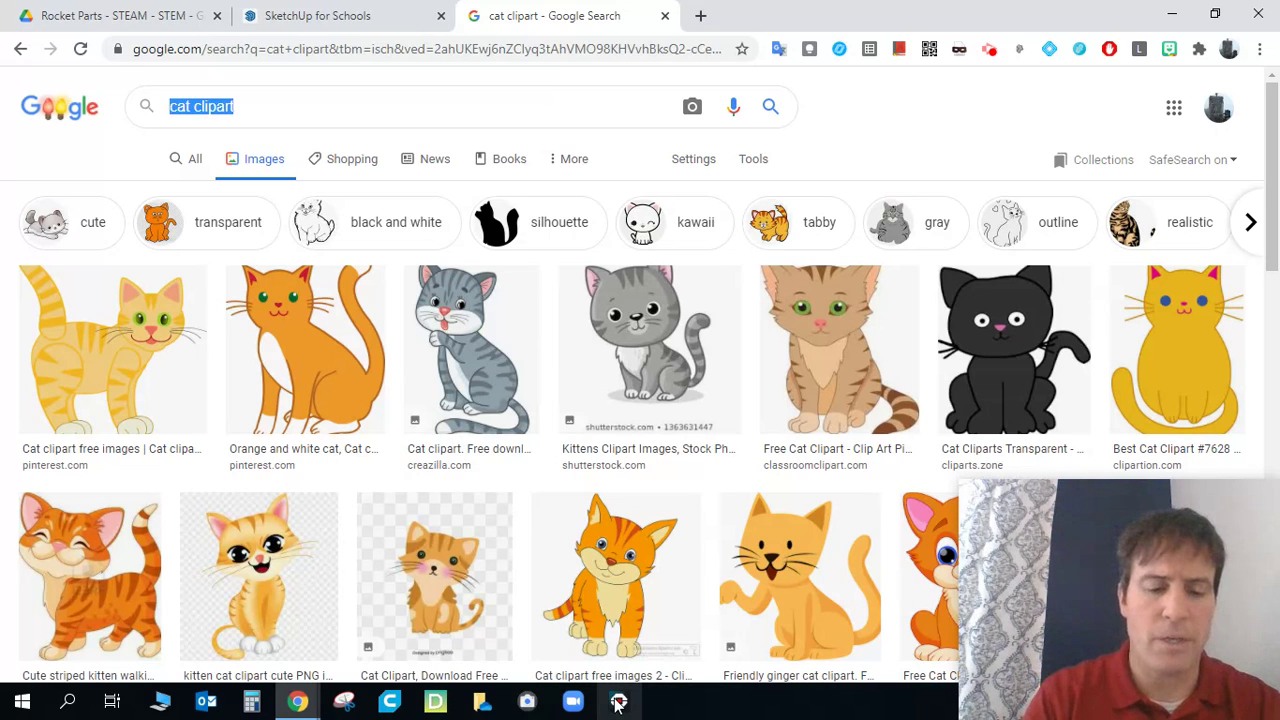
pyautogui.write('littl')
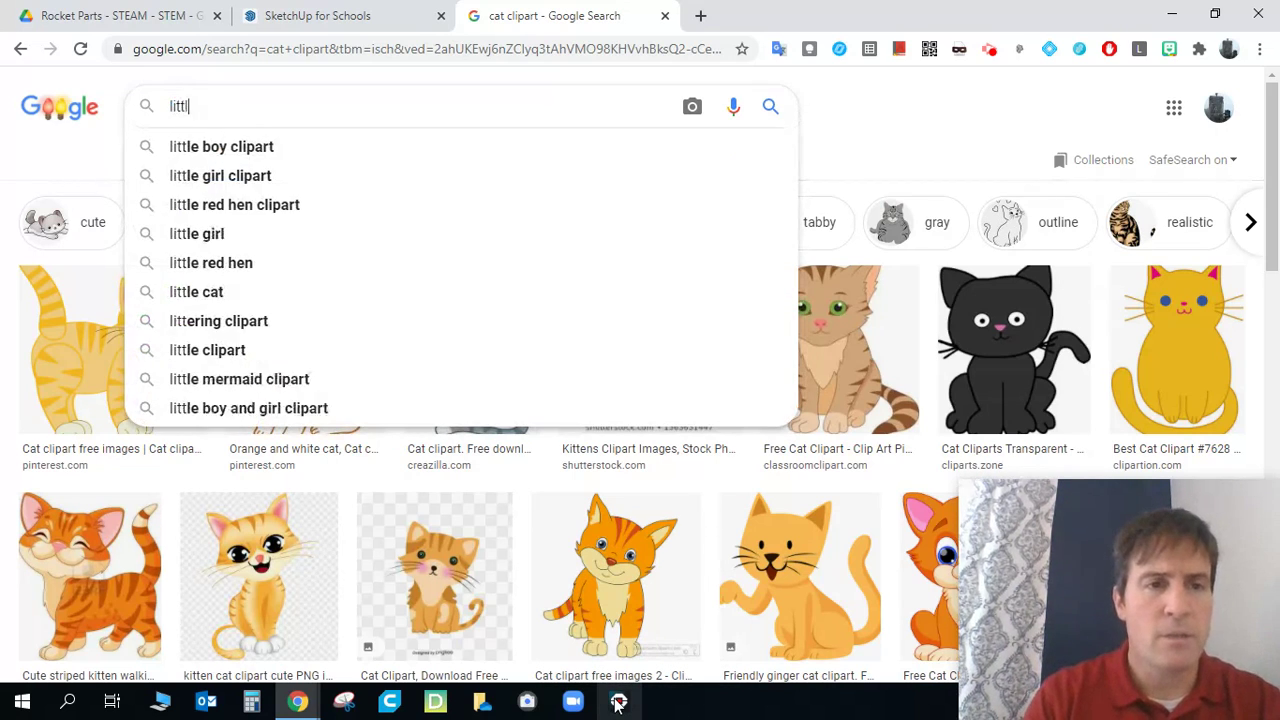
pyautogui.write('e alchemy 2')
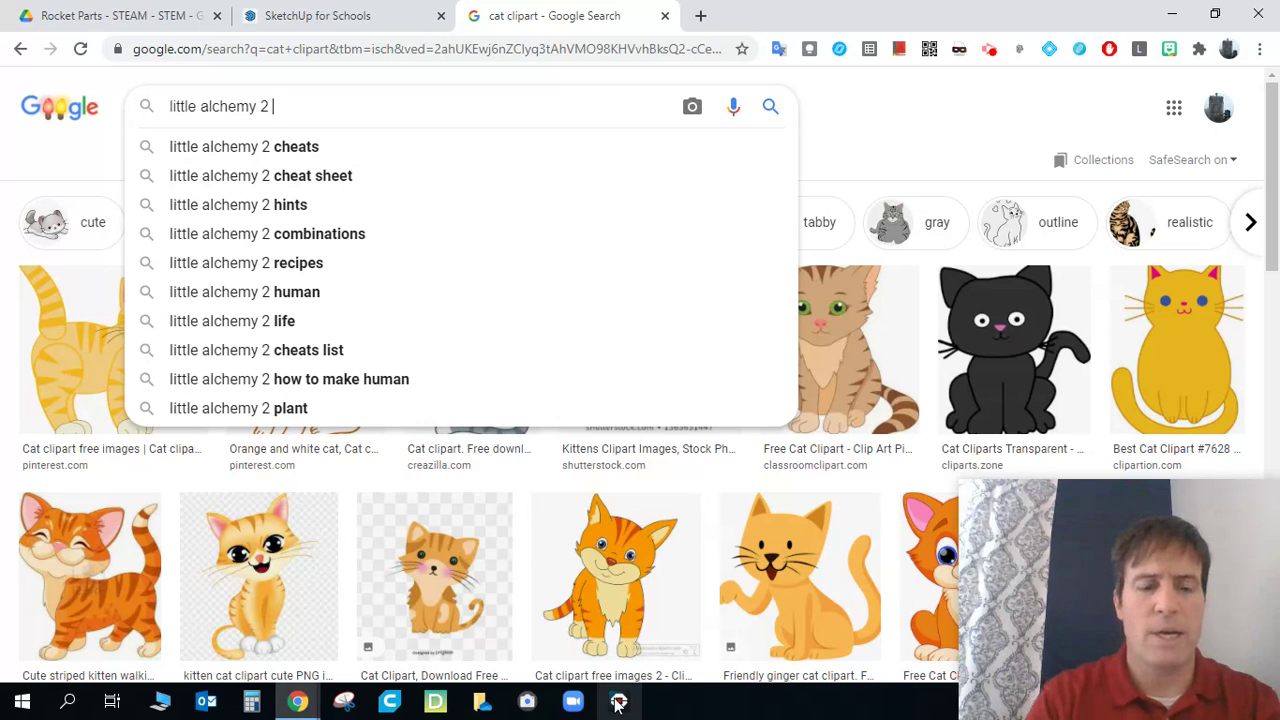
pyautogui.write('ni')
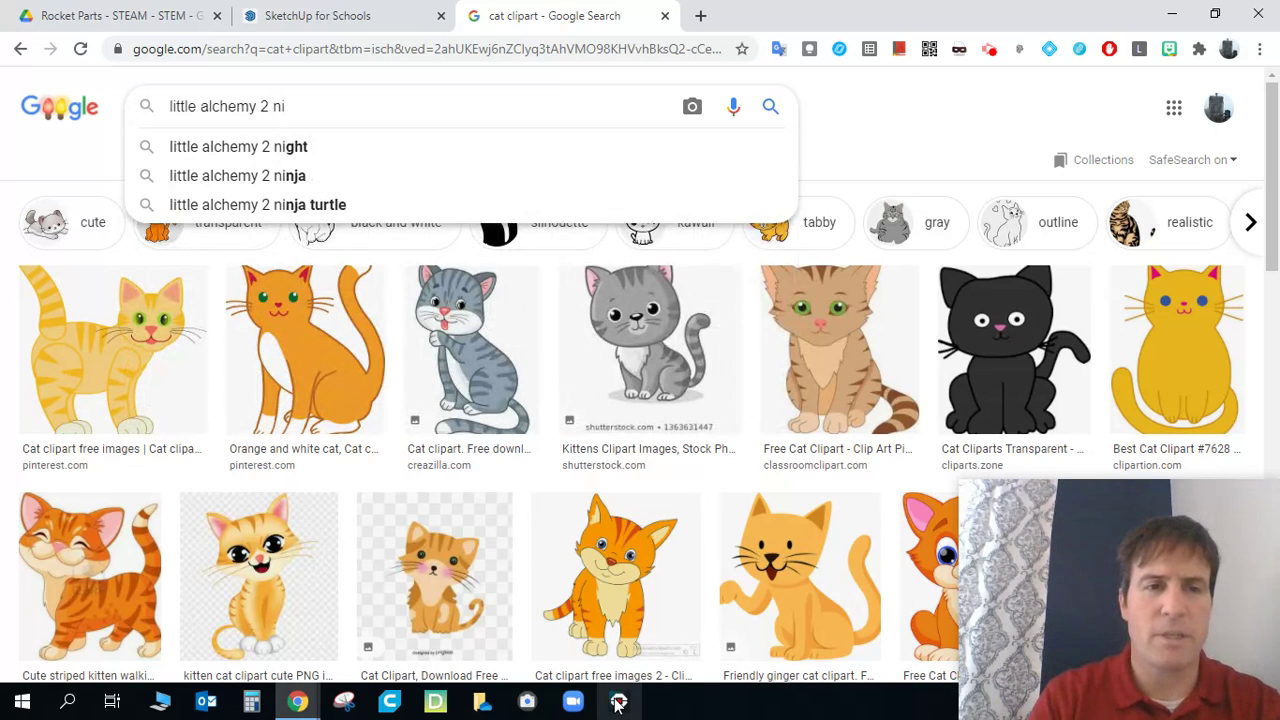
pyautogui.write('nja')
pyautogui.press('Return')
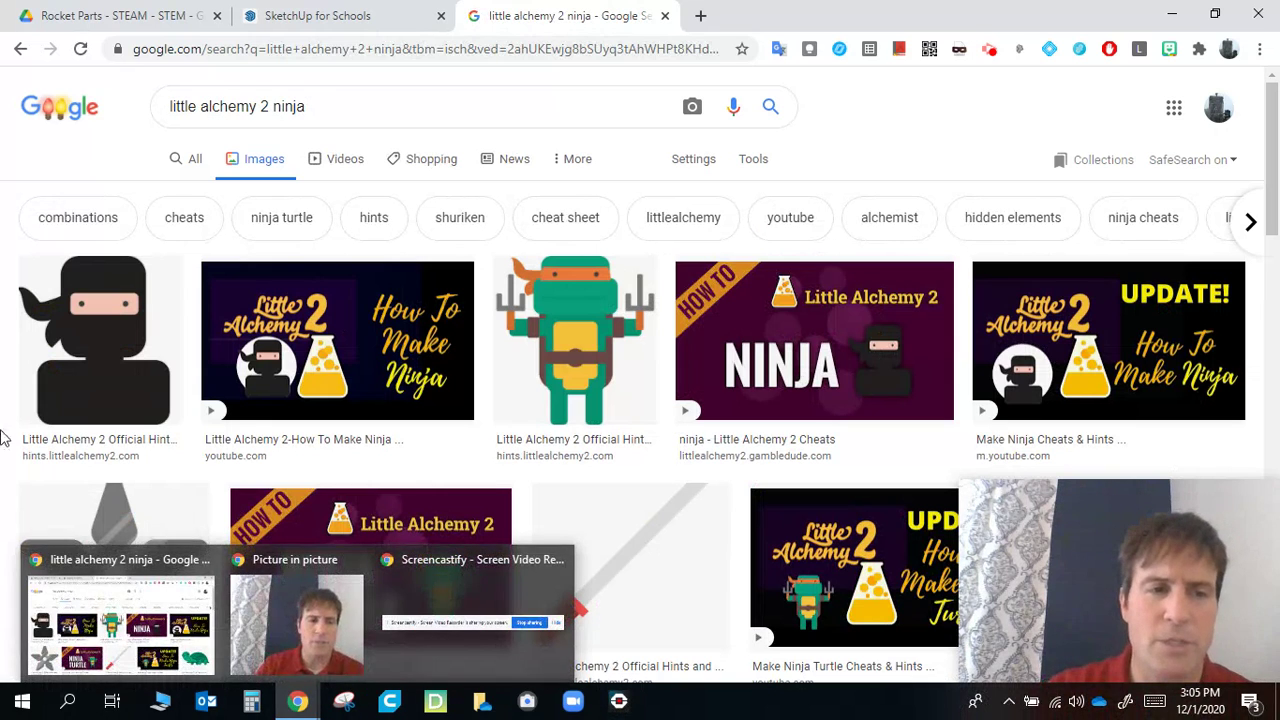
# Step: Save the black ninja picture from Little Alchemy 2 Hints to the Downloads folder as the PNG image "download" and close its preview
pyautogui.click(100, 348)
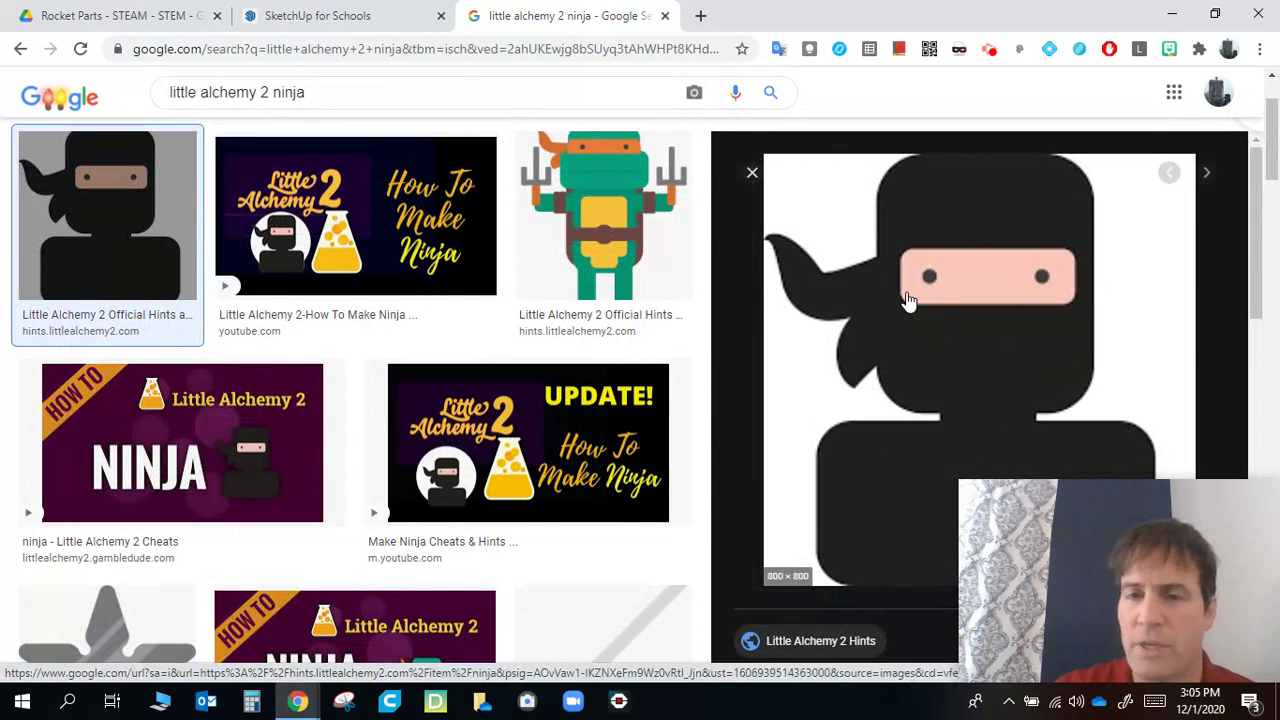
pyautogui.rightClick(908, 300)
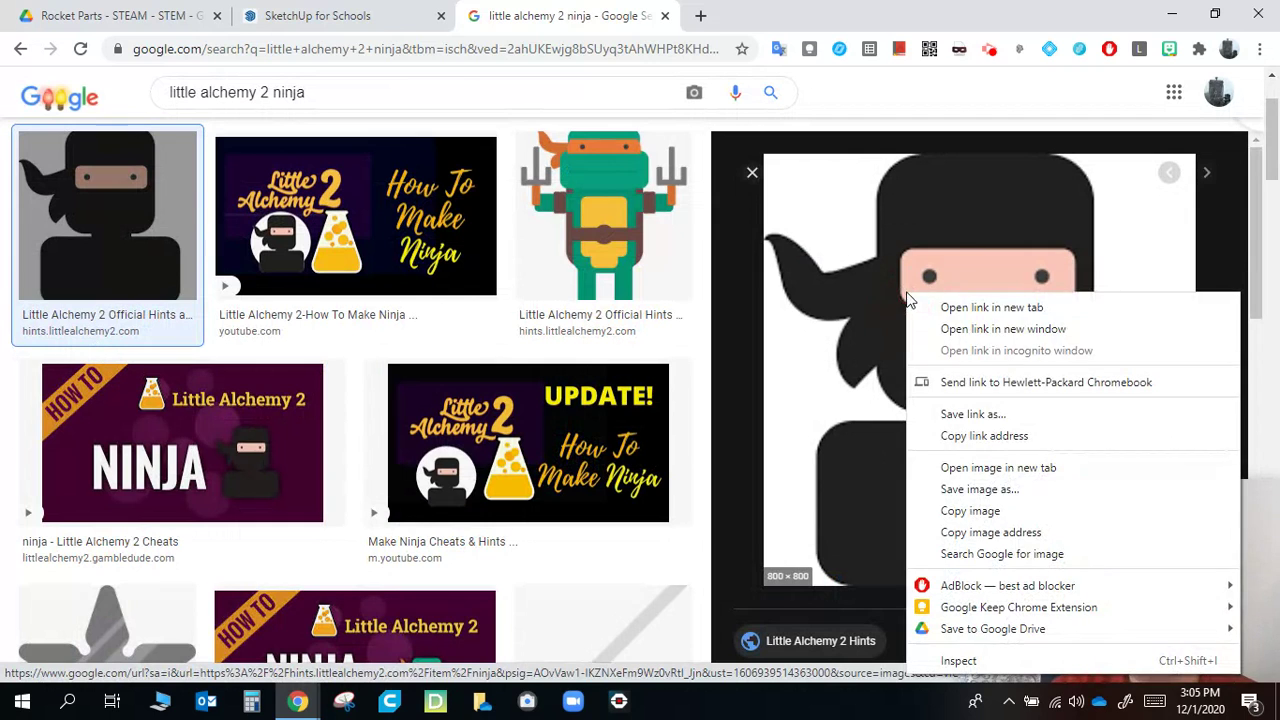
pyautogui.click(1017, 490)
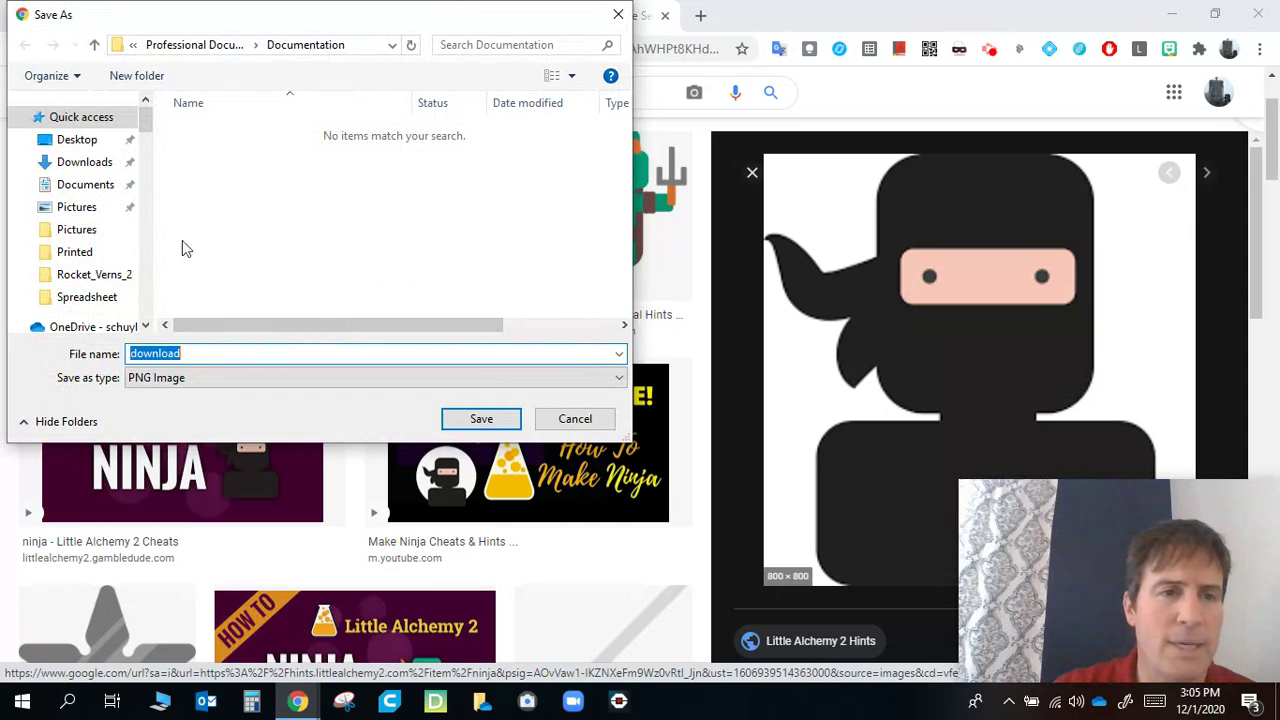
pyautogui.click(92, 162)
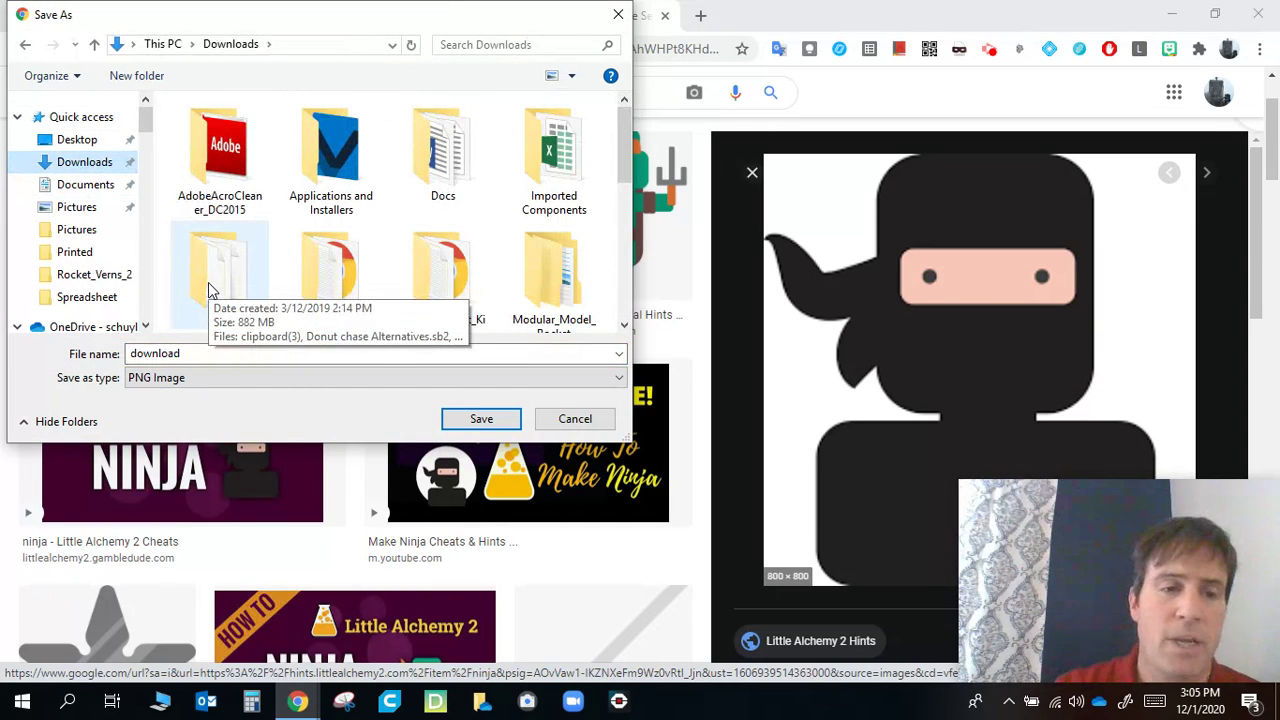
pyautogui.click(481, 420)
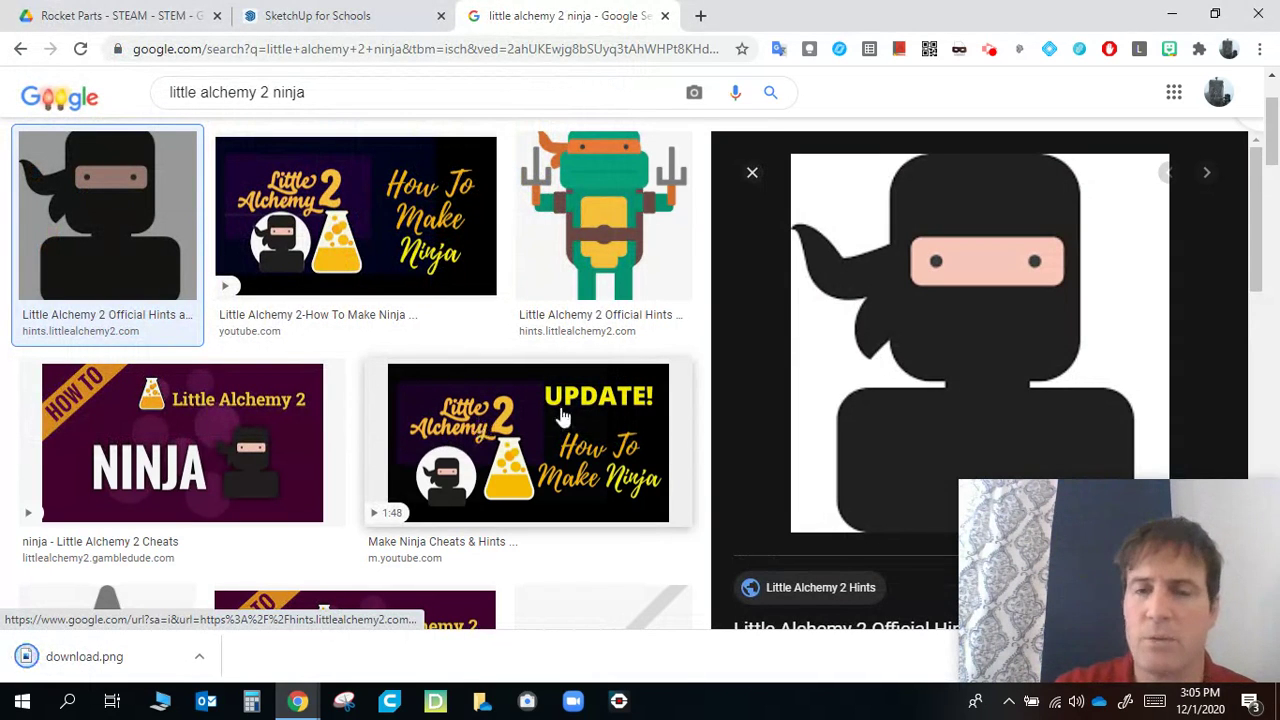
pyautogui.click(752, 178)
# Step: Switch to SketchUp and place two Tape Measure guides near the origin, one parallel to the green axis and one parallel to the red axis
pyautogui.click(355, 15)
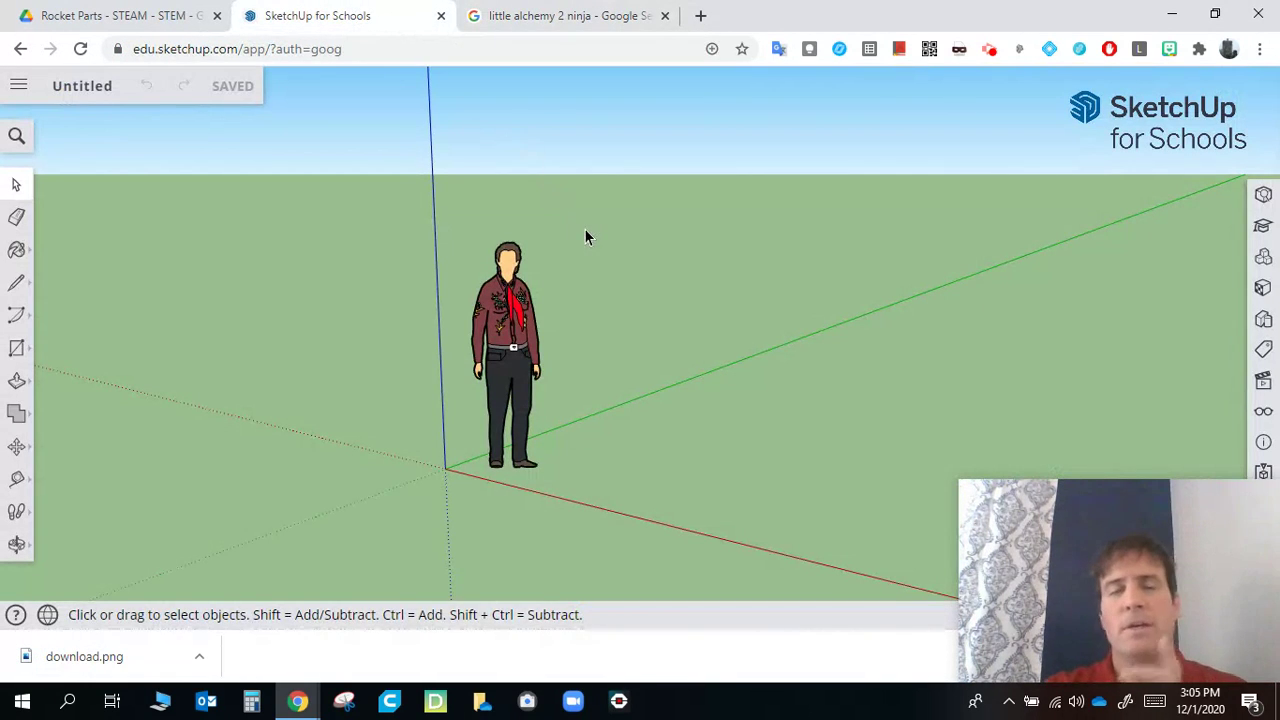
pyautogui.click(16, 479)
pyautogui.click(63, 386)
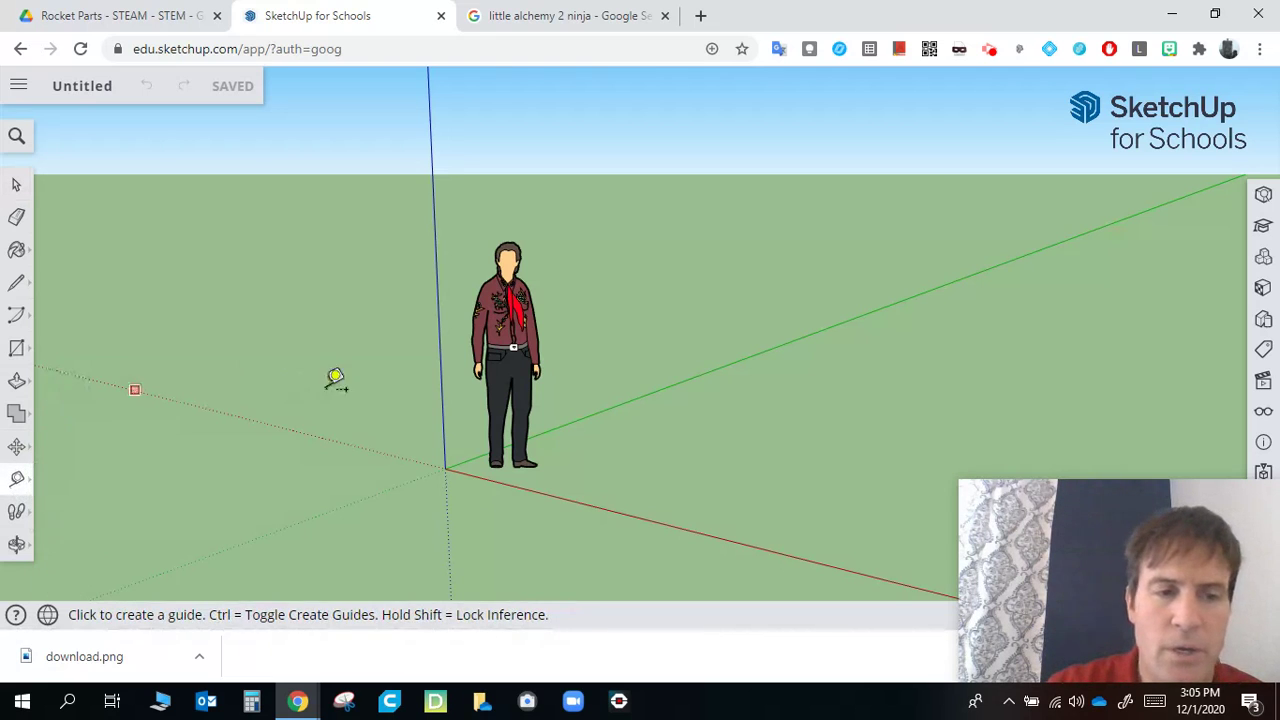
pyautogui.click(460, 462)
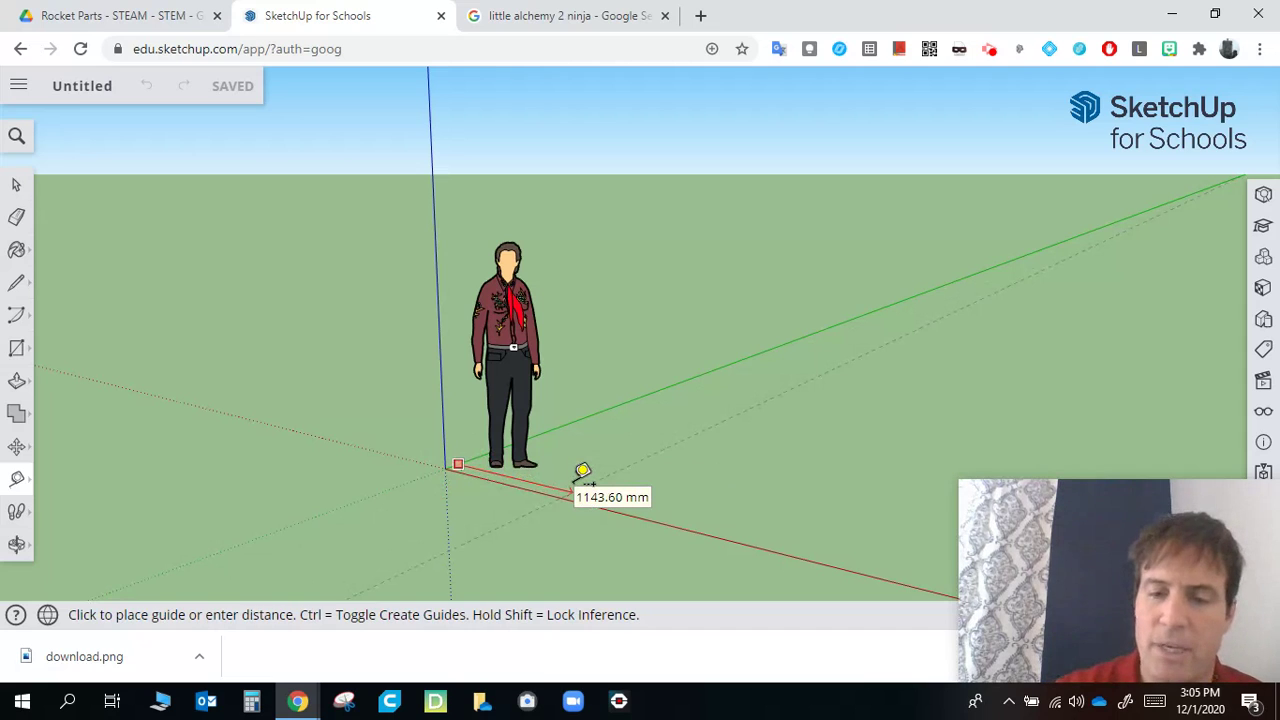
pyautogui.click(583, 471)
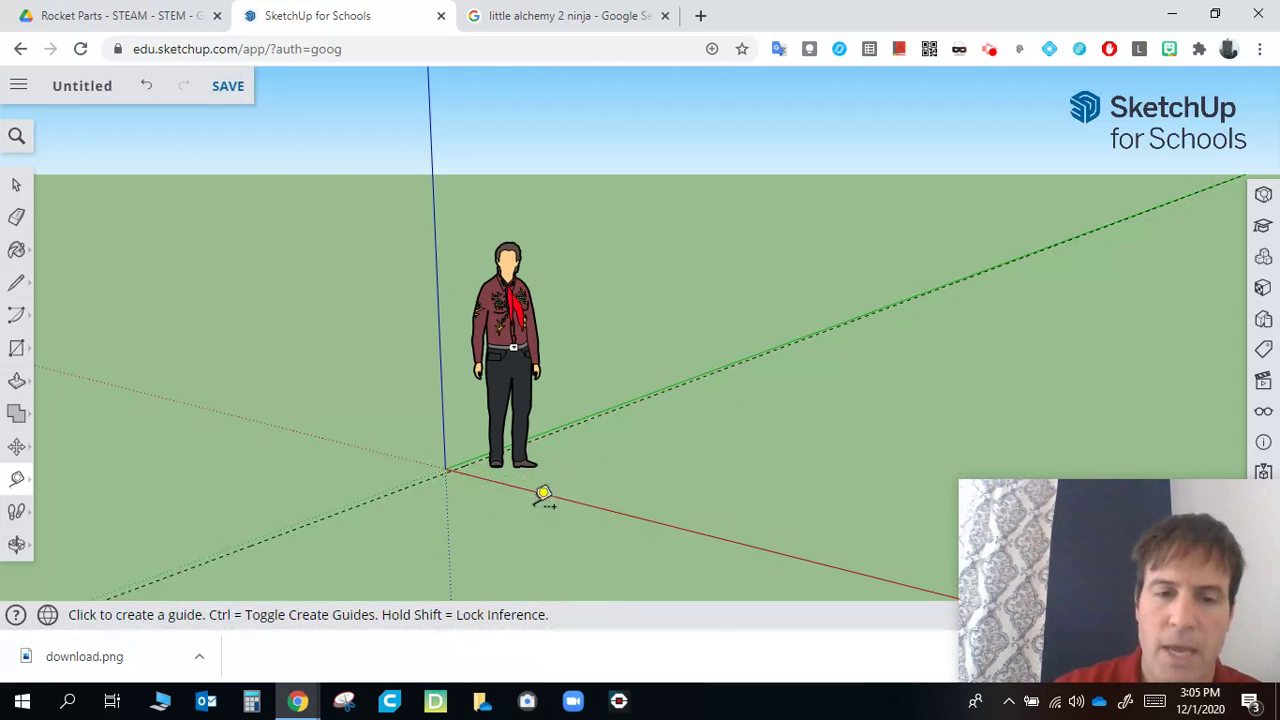
pyautogui.click(541, 492)
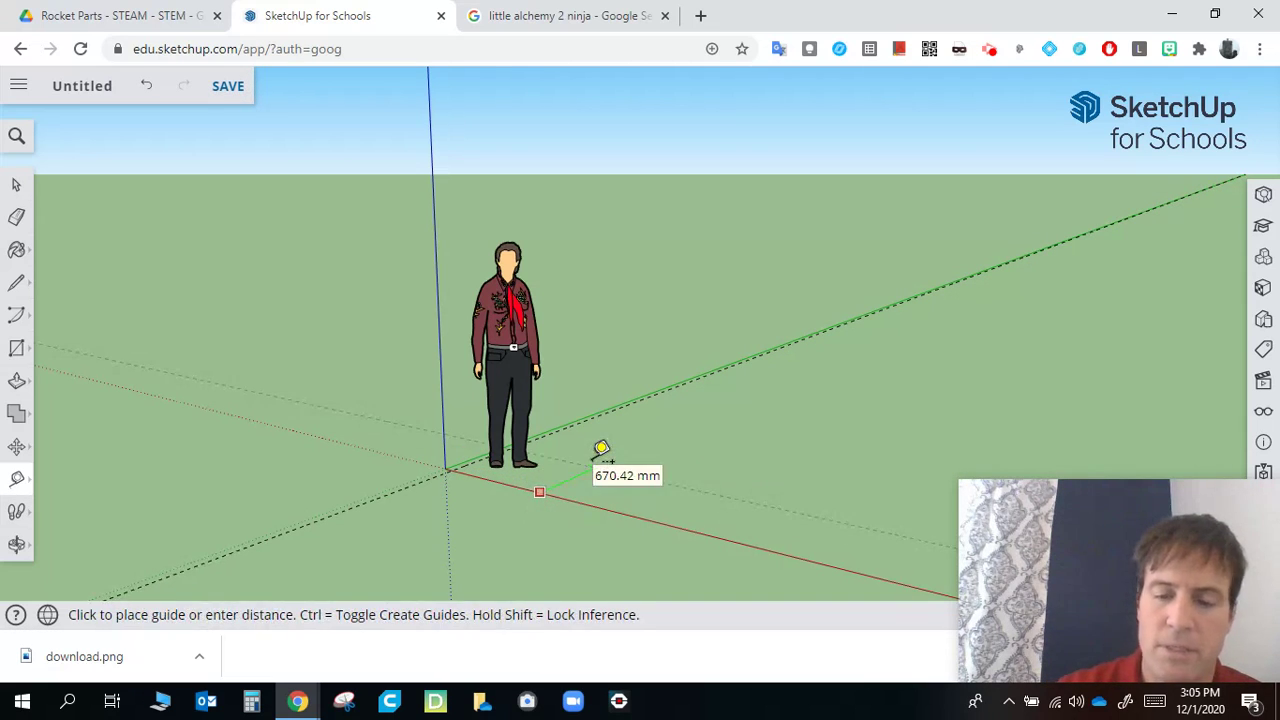
pyautogui.click(600, 452)
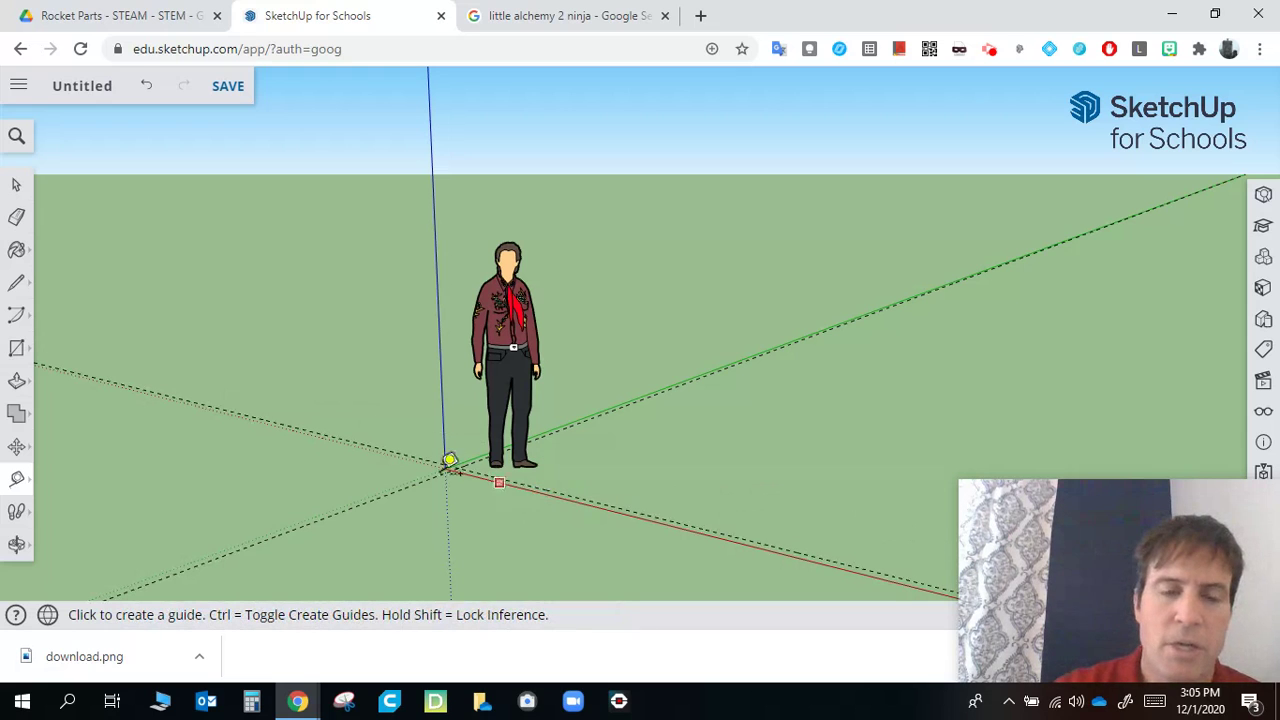
# Step: Draw a small rectangle on the ground across the green axis, just beyond the guide parallel to the red axis
pyautogui.scroll(5, 447, 463)
pyautogui.scroll(2, 446, 461)
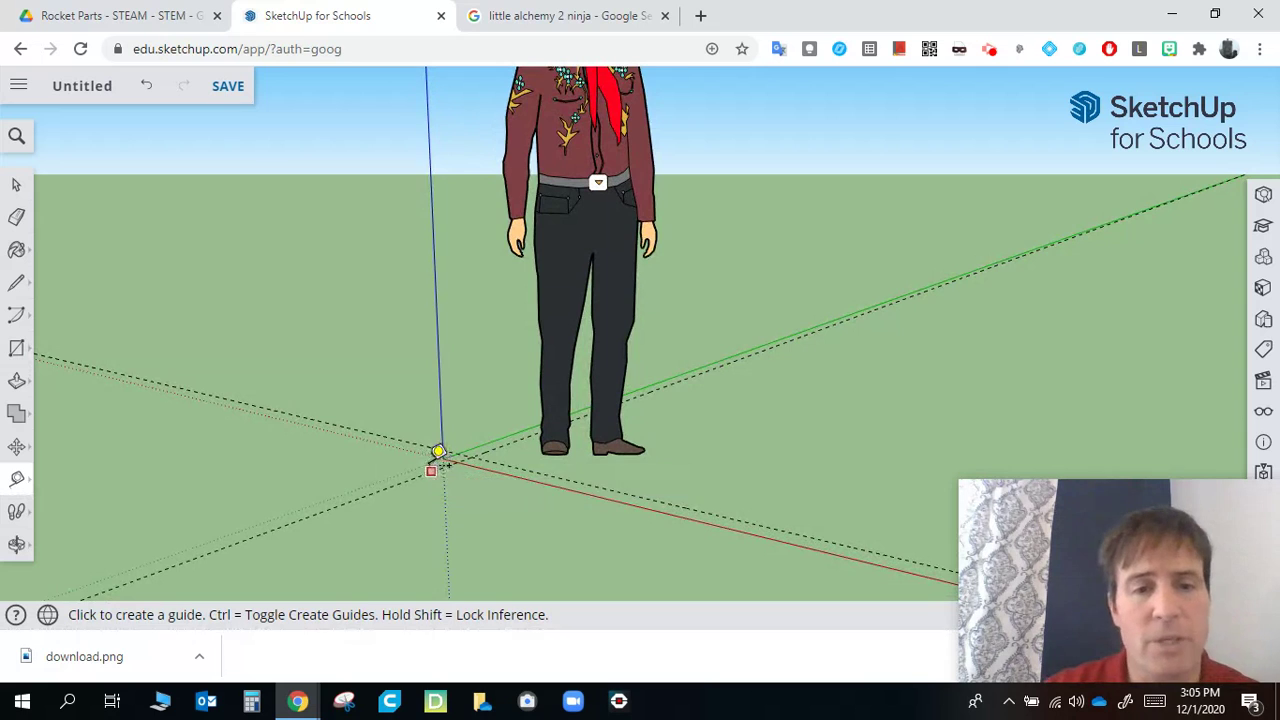
pyautogui.scroll(2, 446, 456)
pyautogui.scroll(5, 446, 456)
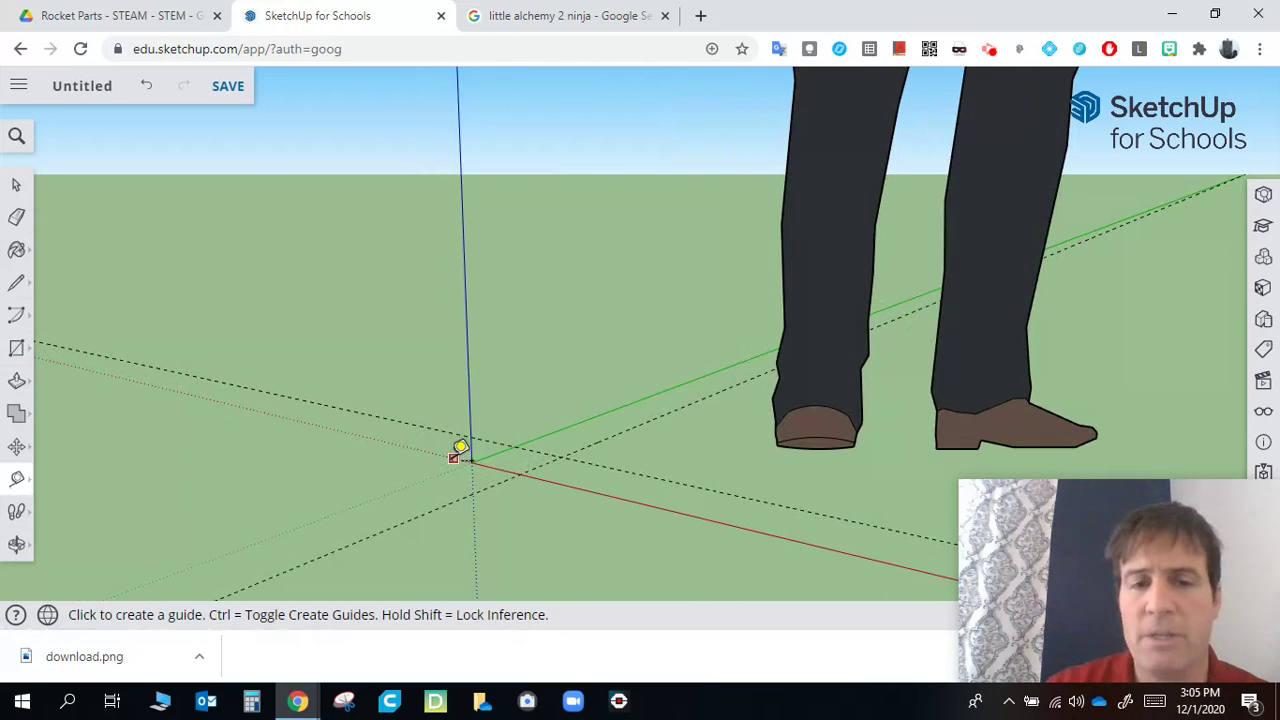
pyautogui.click(16, 347)
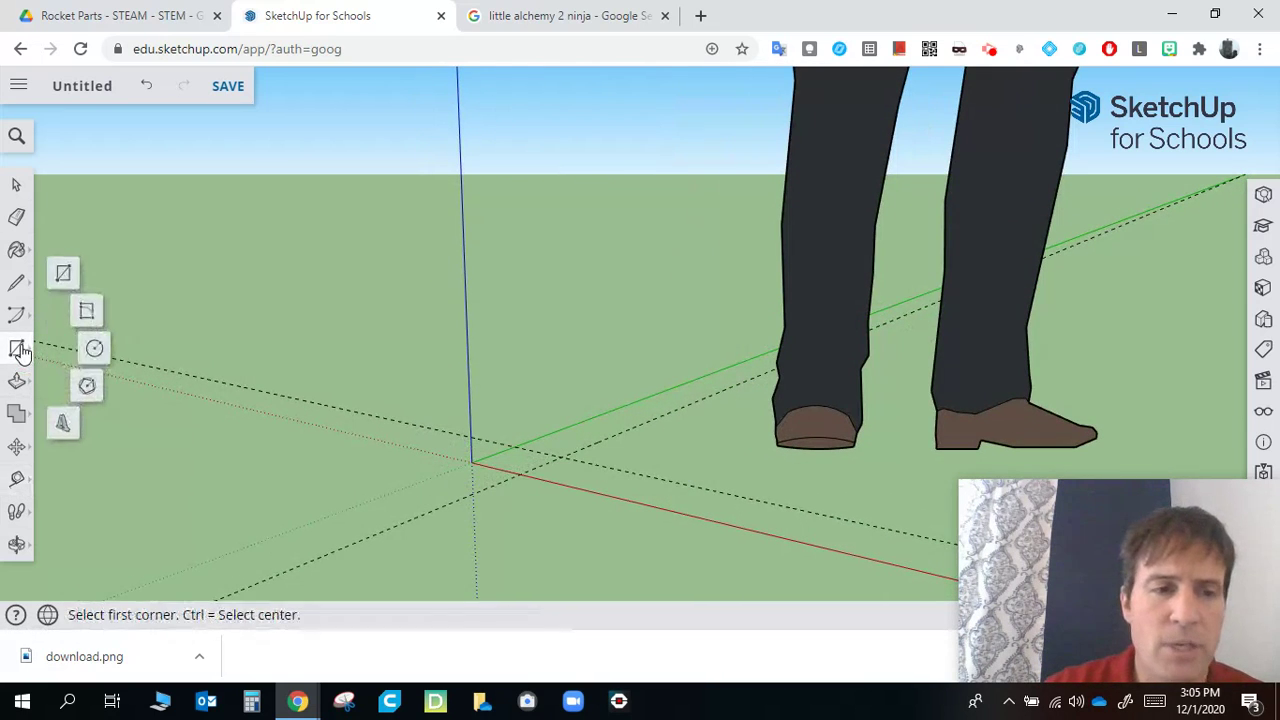
pyautogui.click(64, 274)
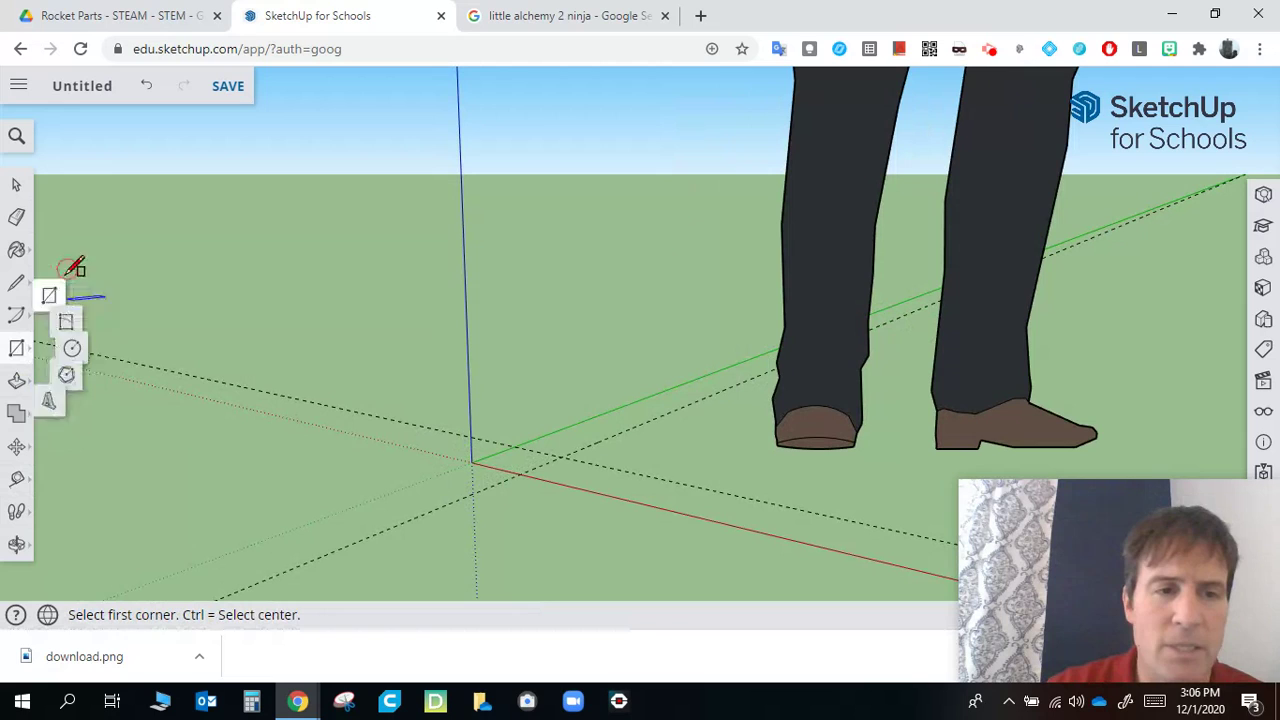
pyautogui.click(537, 421)
pyautogui.click(557, 446)
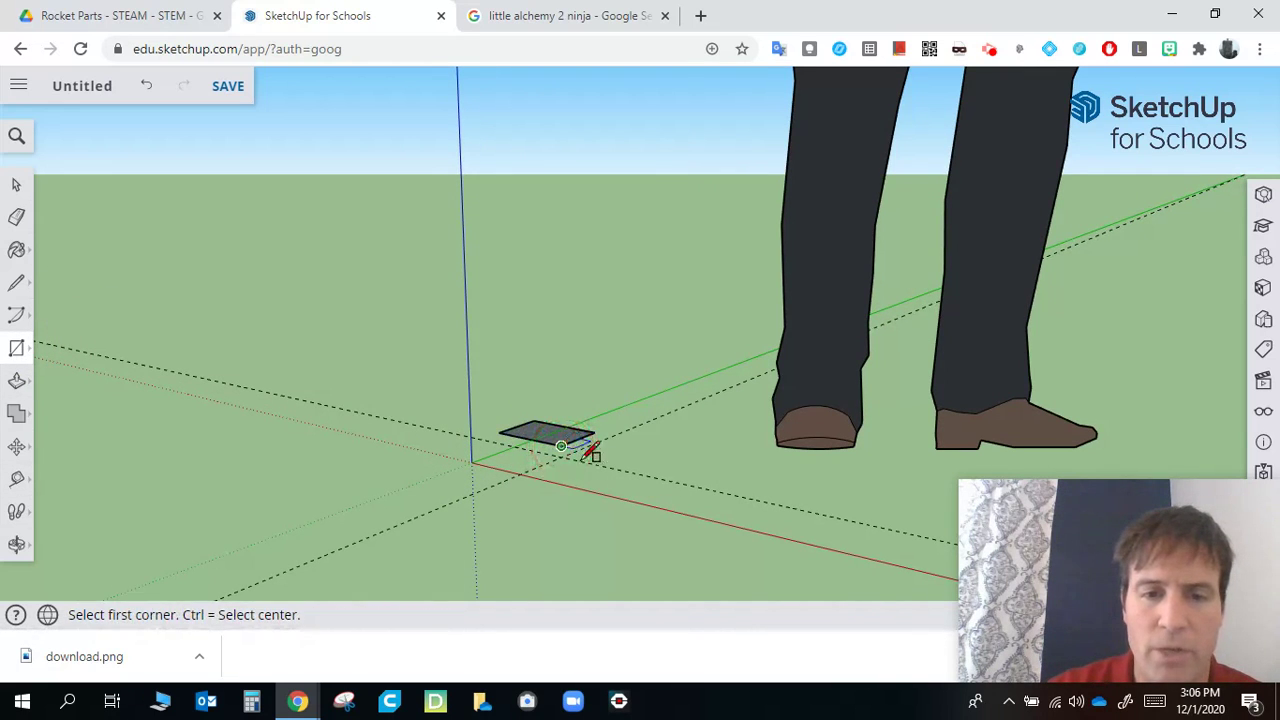
pyautogui.click(16, 184)
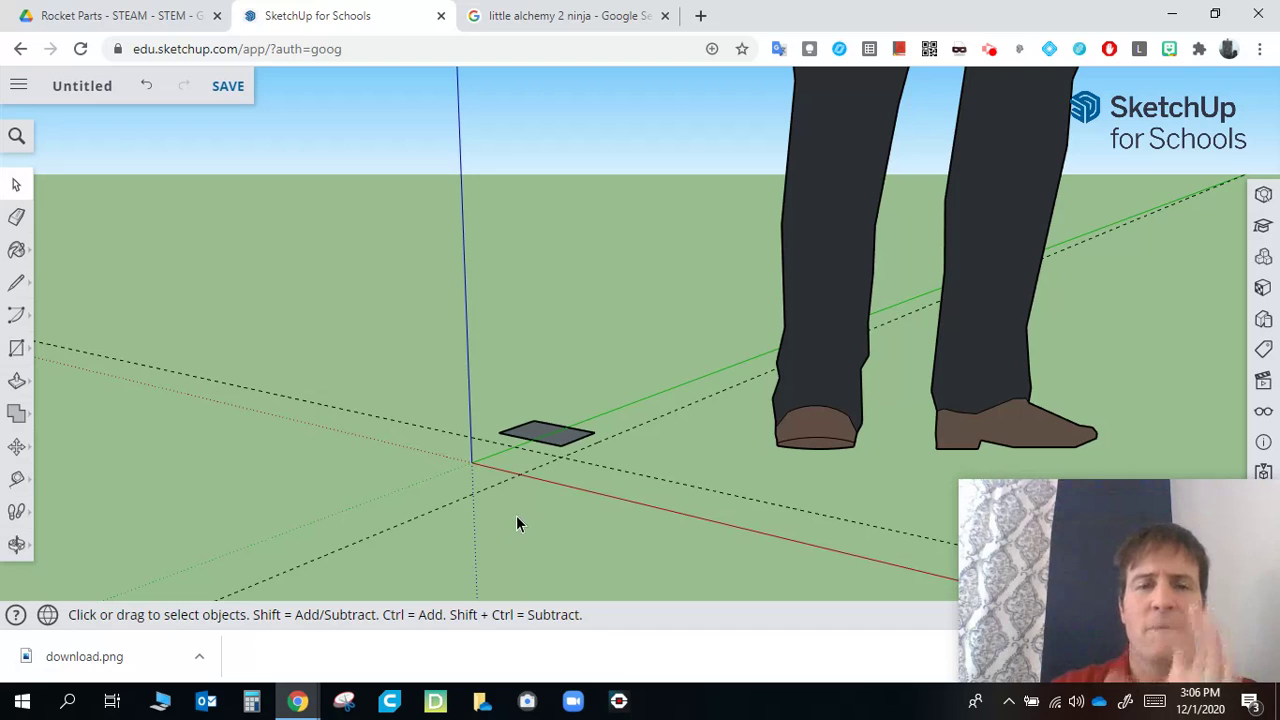
# Step: Choose the ninja picture download.png from the computer's Downloads folder as the file to insert into the model
pyautogui.scroll(3, 517, 490)
pyautogui.moveTo(422, 455); pyautogui.dragTo(506, 529, button='middle')
pyautogui.scroll(2, 526, 484)
pyautogui.moveTo(526, 485); pyautogui.dragTo(586, 551, button='middle')
pyautogui.scroll(-2, 634, 350)
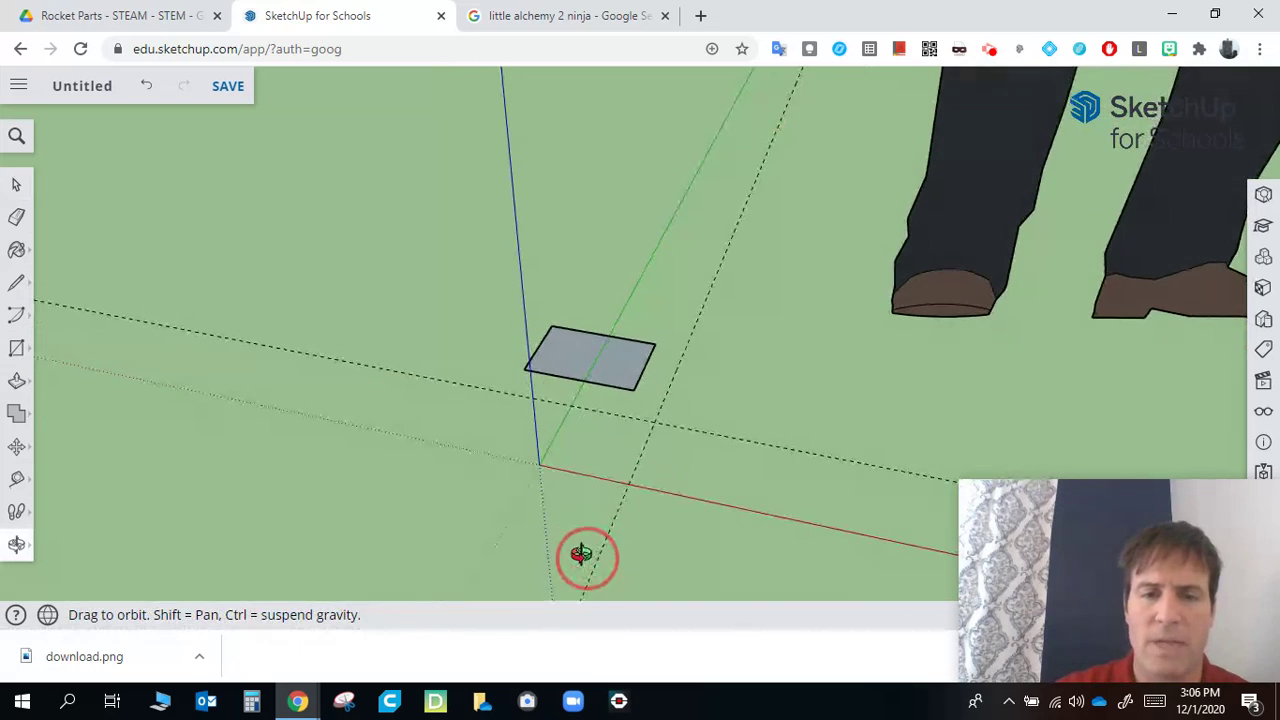
pyautogui.scroll(2, 586, 540)
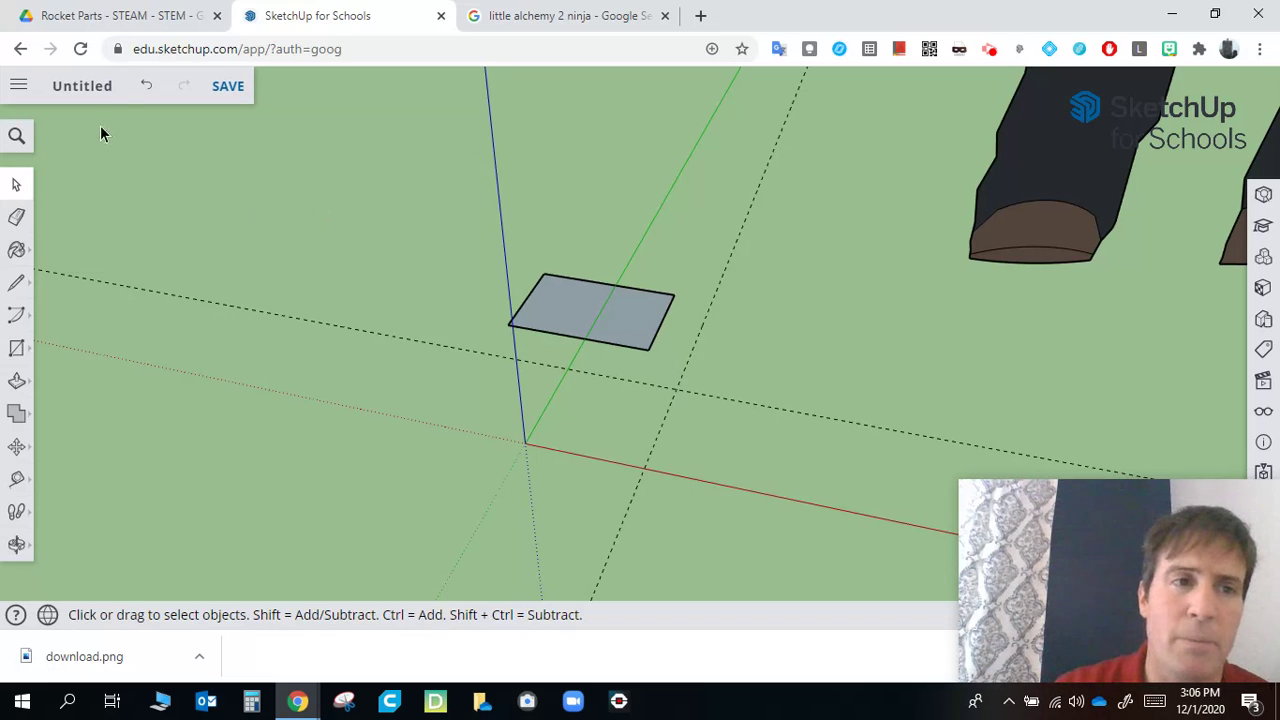
pyautogui.click(20, 87)
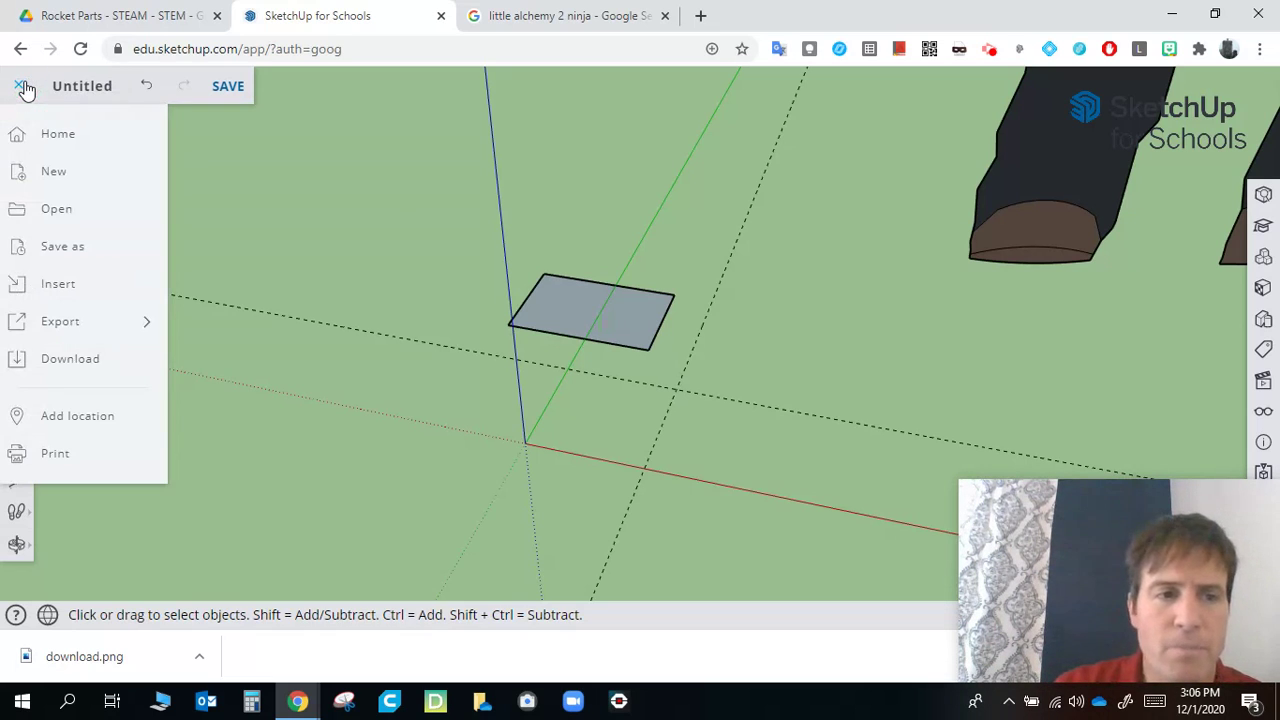
pyautogui.click(78, 285)
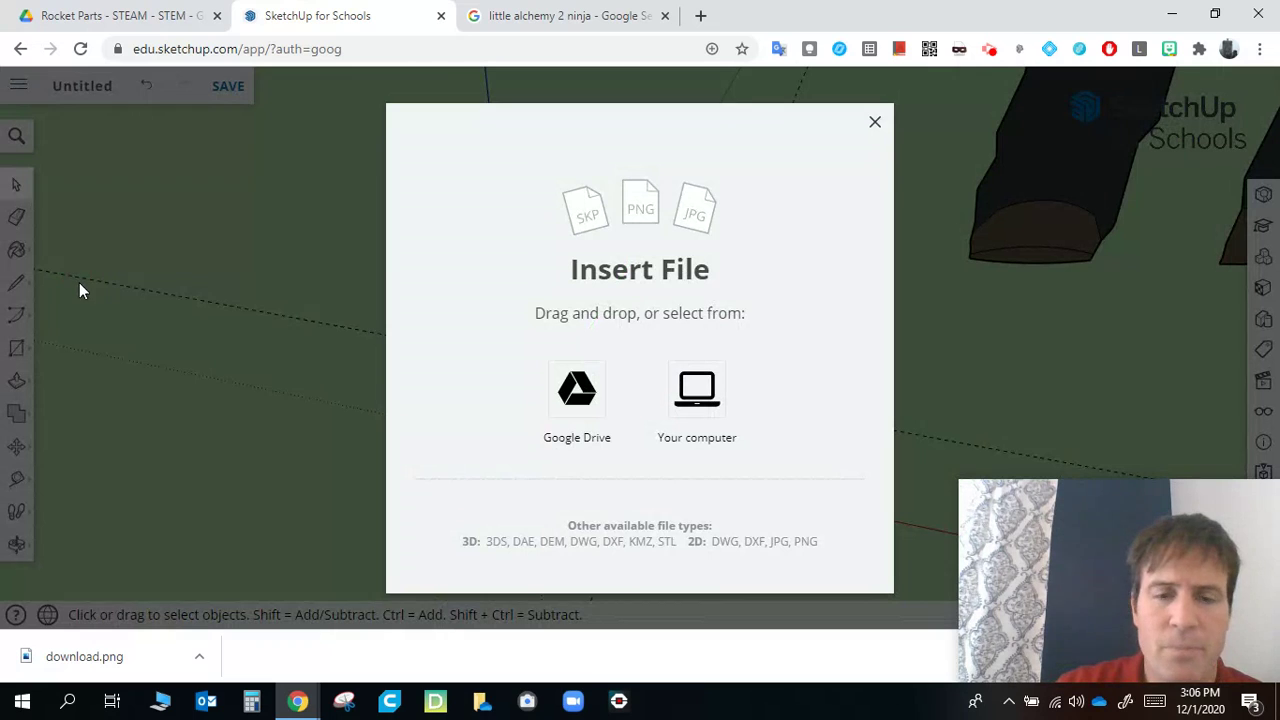
pyautogui.click(714, 400)
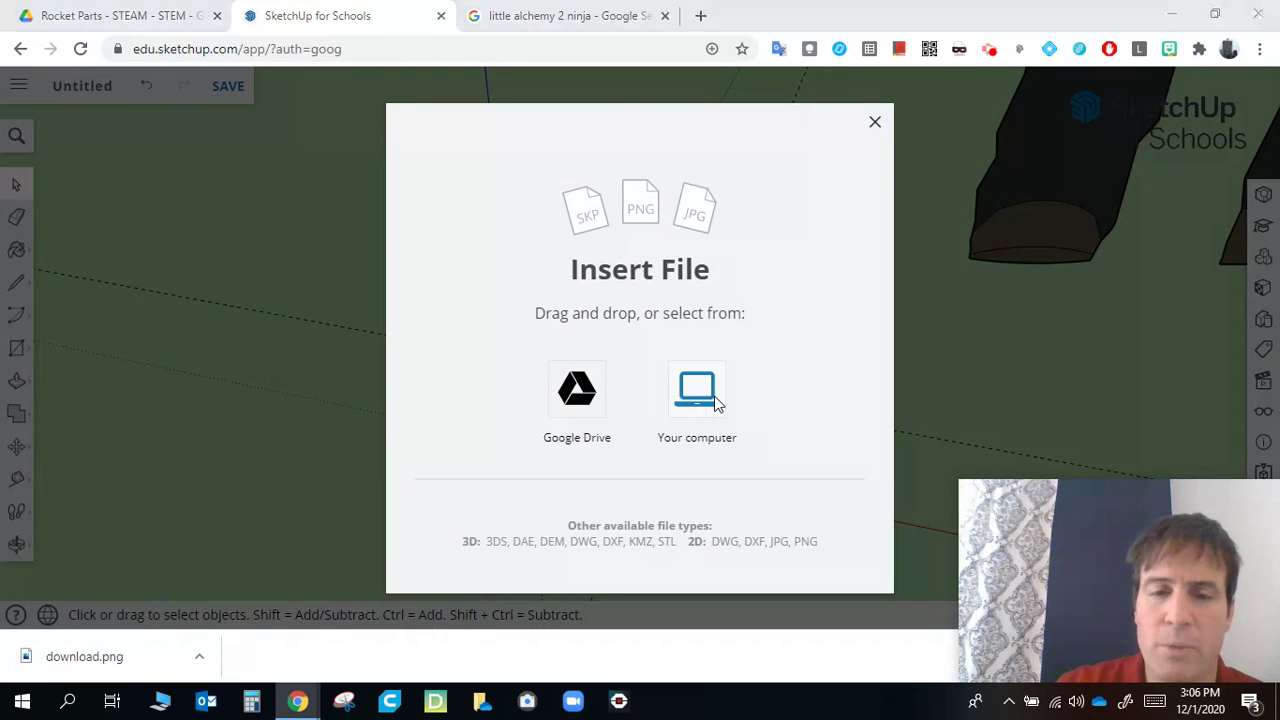
pyautogui.scroll(-10, 266, 223)
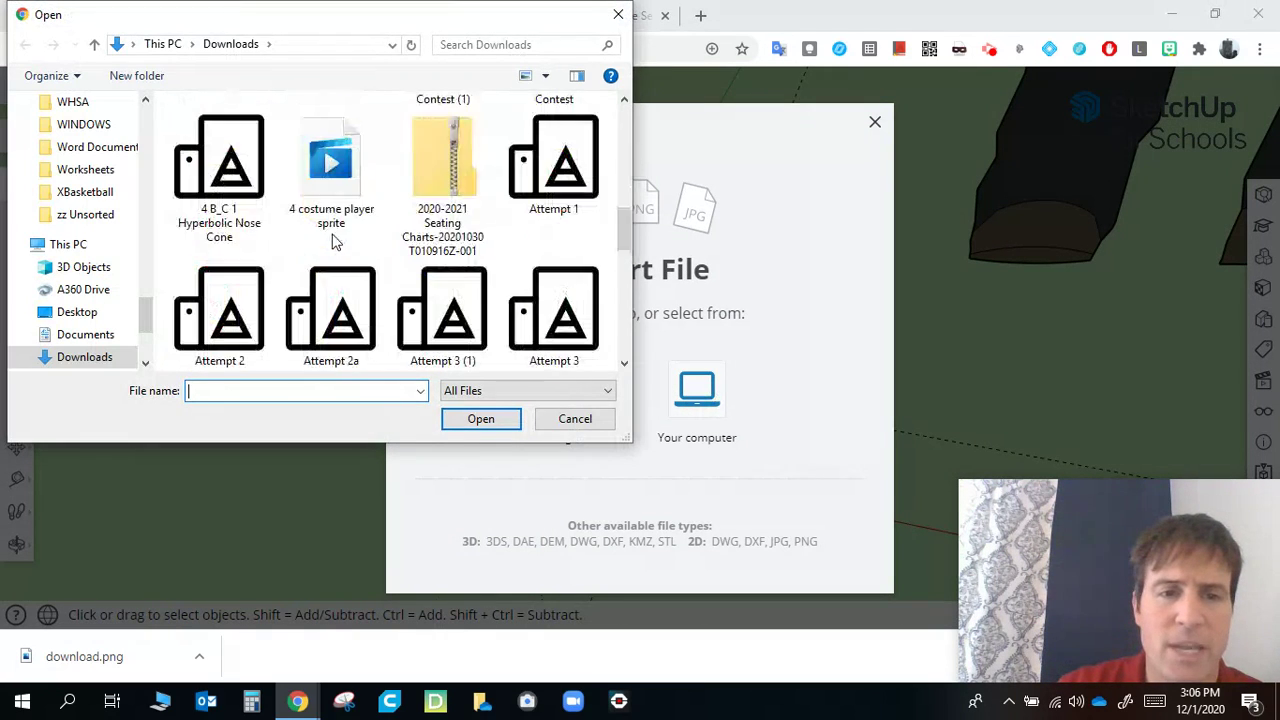
pyautogui.scroll(1, 386, 237)
pyautogui.scroll(-3, 400, 240)
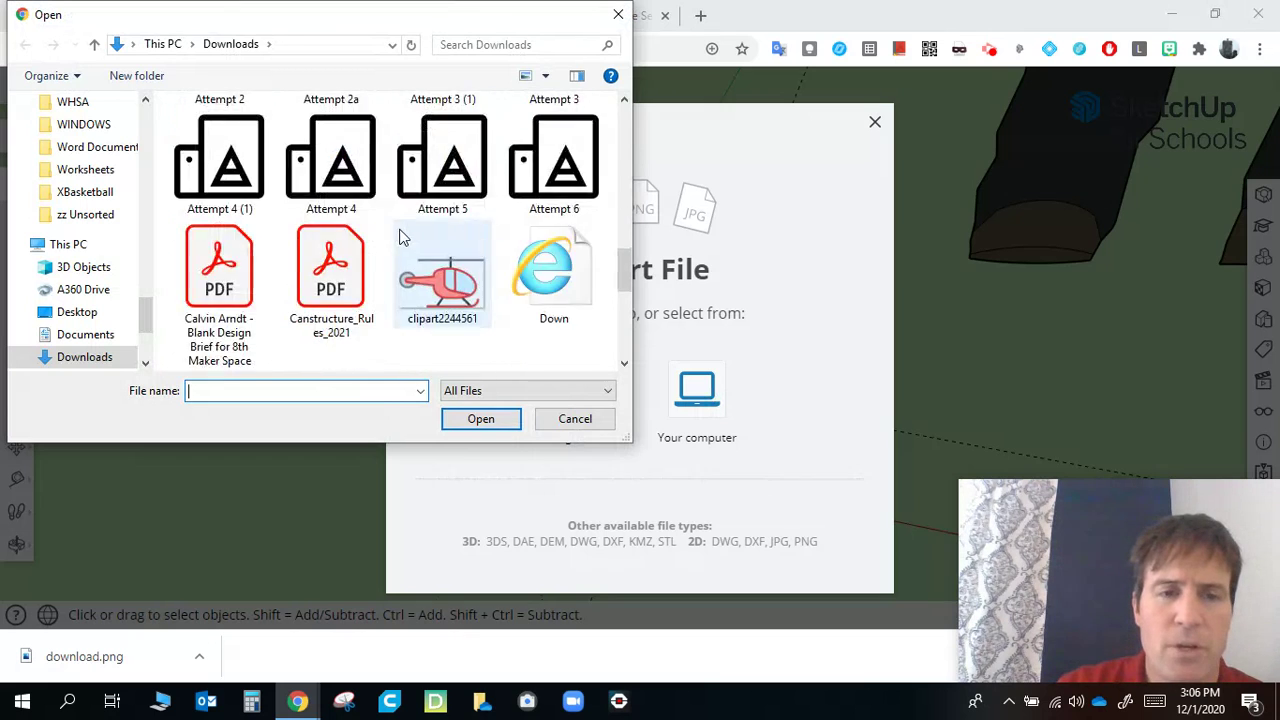
pyautogui.scroll(-1, 443, 249)
pyautogui.click(209, 155)
pyautogui.click(480, 419)
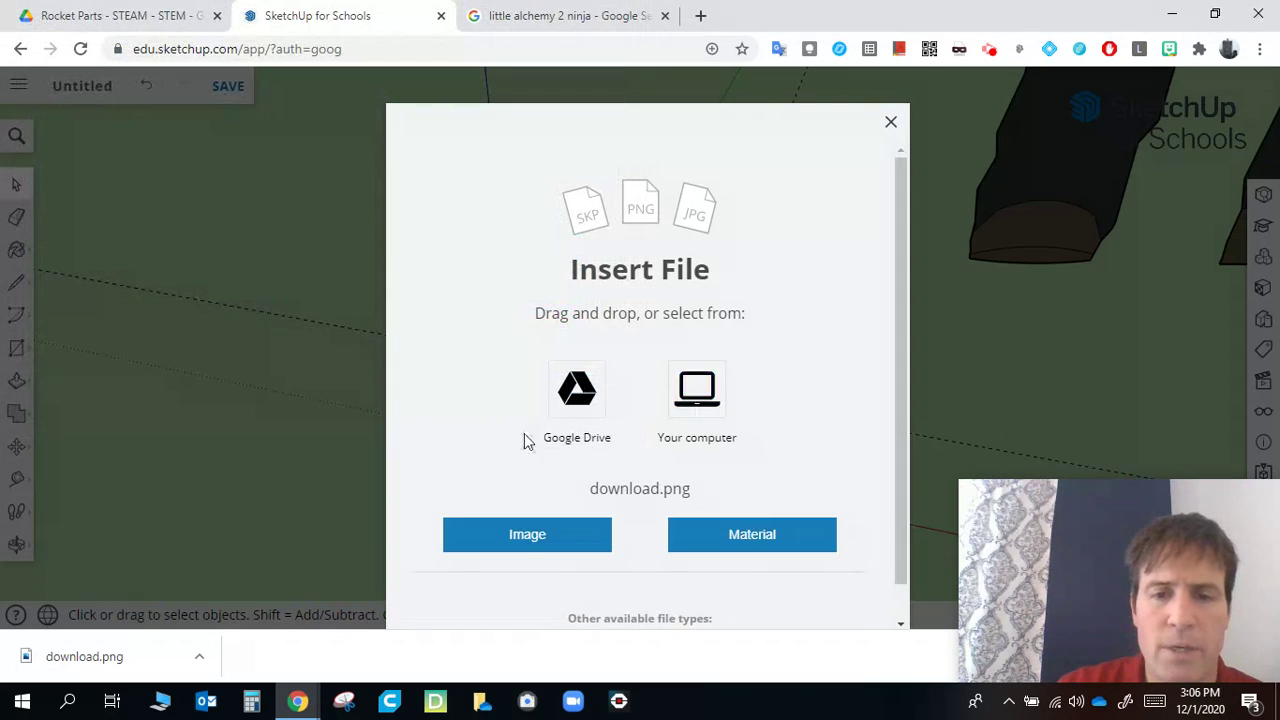
# Step: Insert the file as an image, placing it from the origin to the intersection of the two guides
pyautogui.click(527, 535)
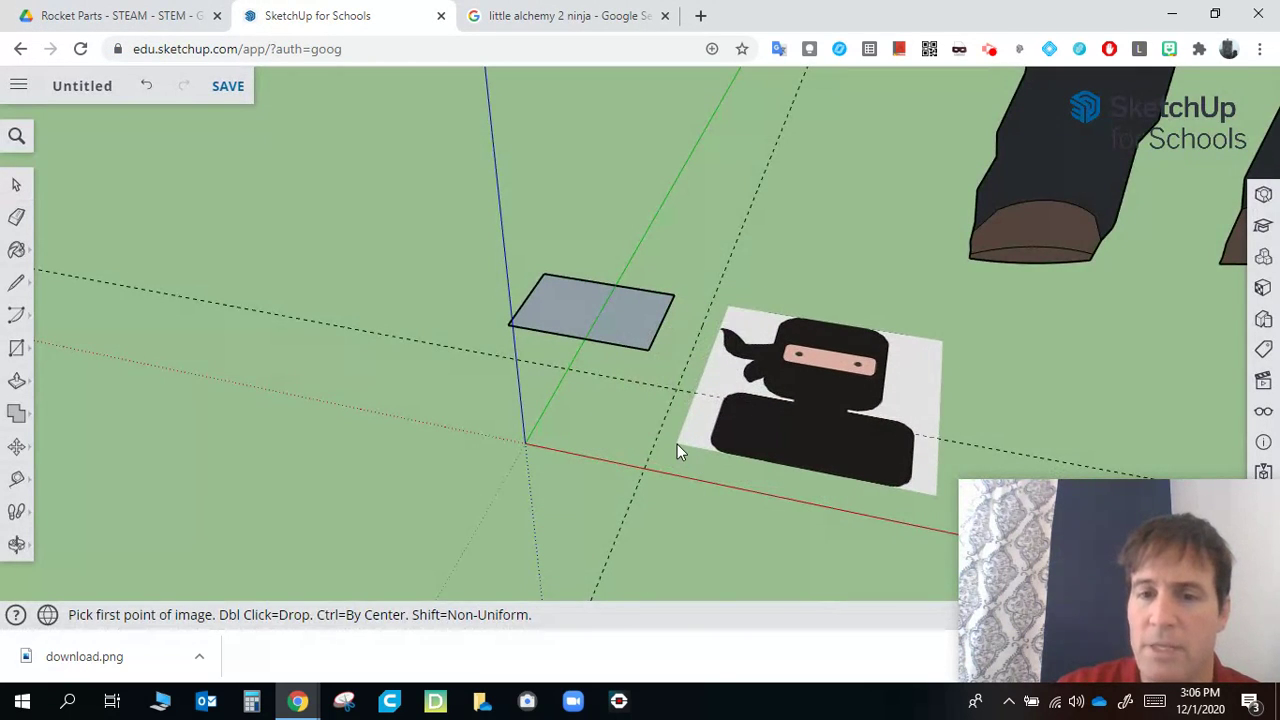
pyautogui.click(524, 446)
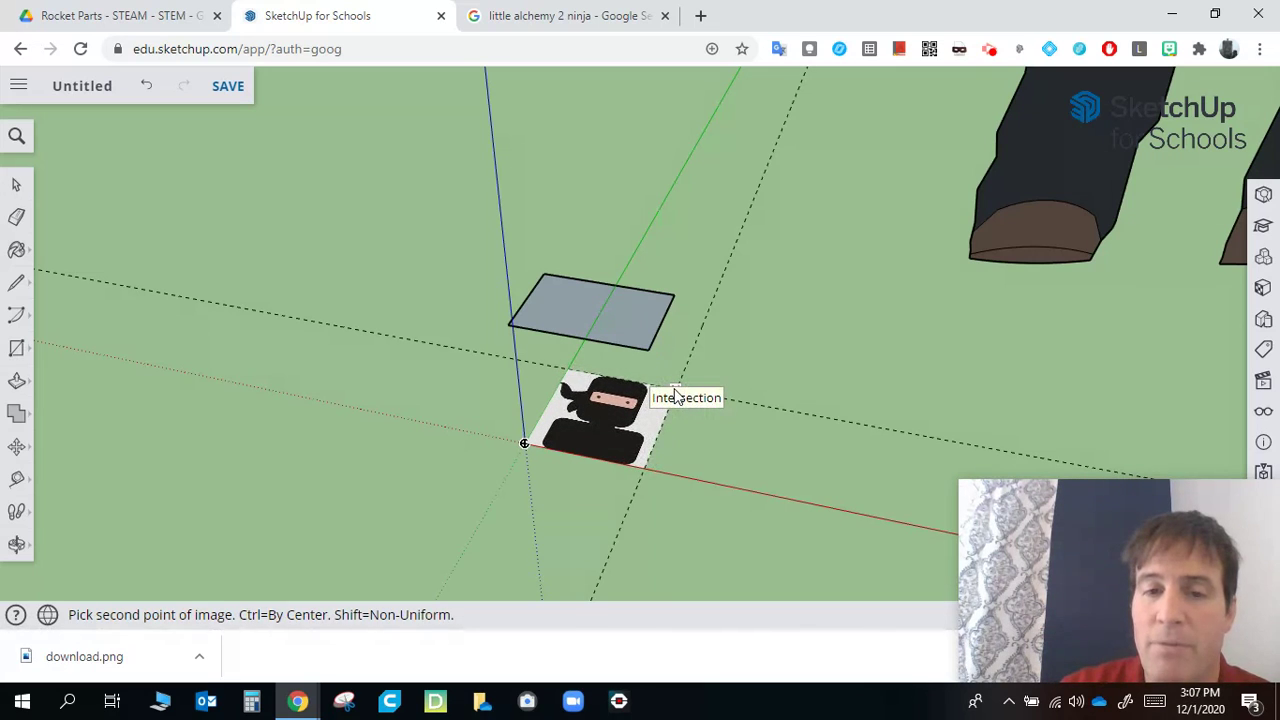
pyautogui.click(676, 396)
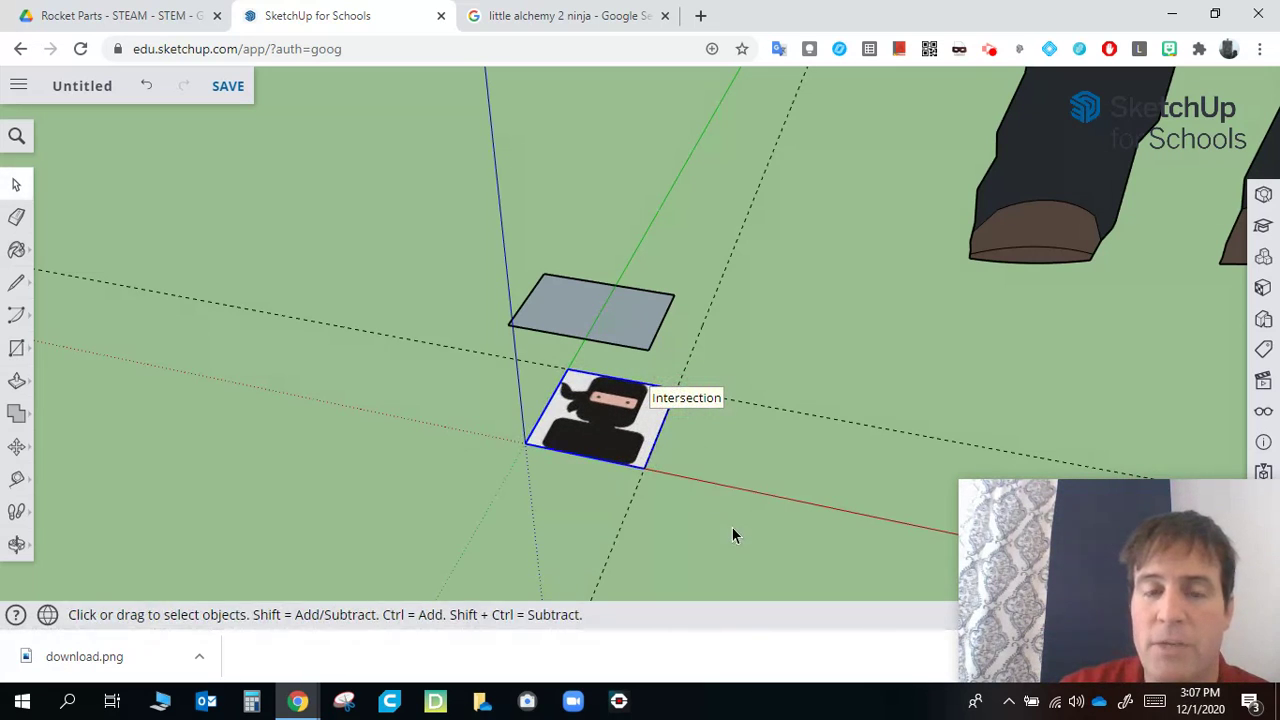
# Step: With the Line tool, trace the straight right edge of the ninja's head in two consecutive segments, working downward
pyautogui.moveTo(408, 357); pyautogui.dragTo(488, 430, button='middle')
pyautogui.scroll(3, 706, 525)
pyautogui.moveTo(622, 386); pyautogui.dragTo(650, 472, button='middle')
pyautogui.scroll(-3, 655, 198)
pyautogui.scroll(3, 670, 408)
pyautogui.moveTo(605, 137); pyautogui.dragTo(556, 190, button='middle')
pyautogui.scroll(3, 554, 190)
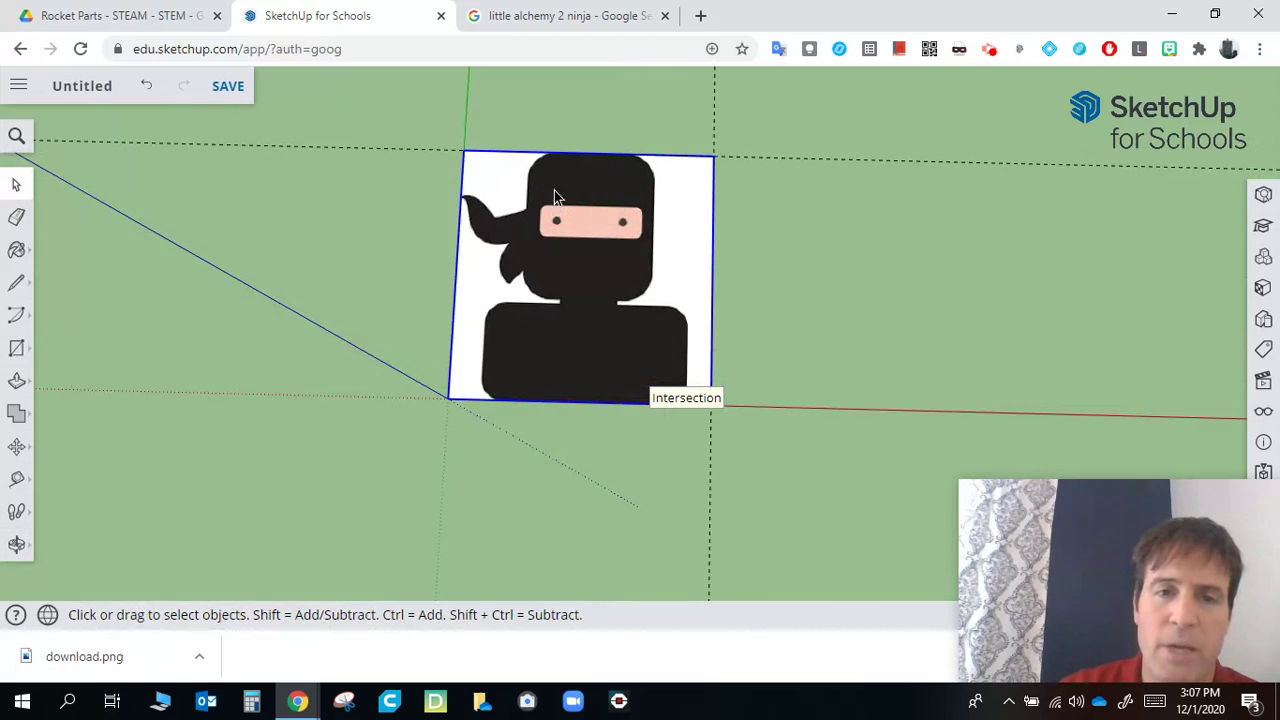
pyautogui.scroll(2, 552, 157)
pyautogui.scroll(-1, 665, 255)
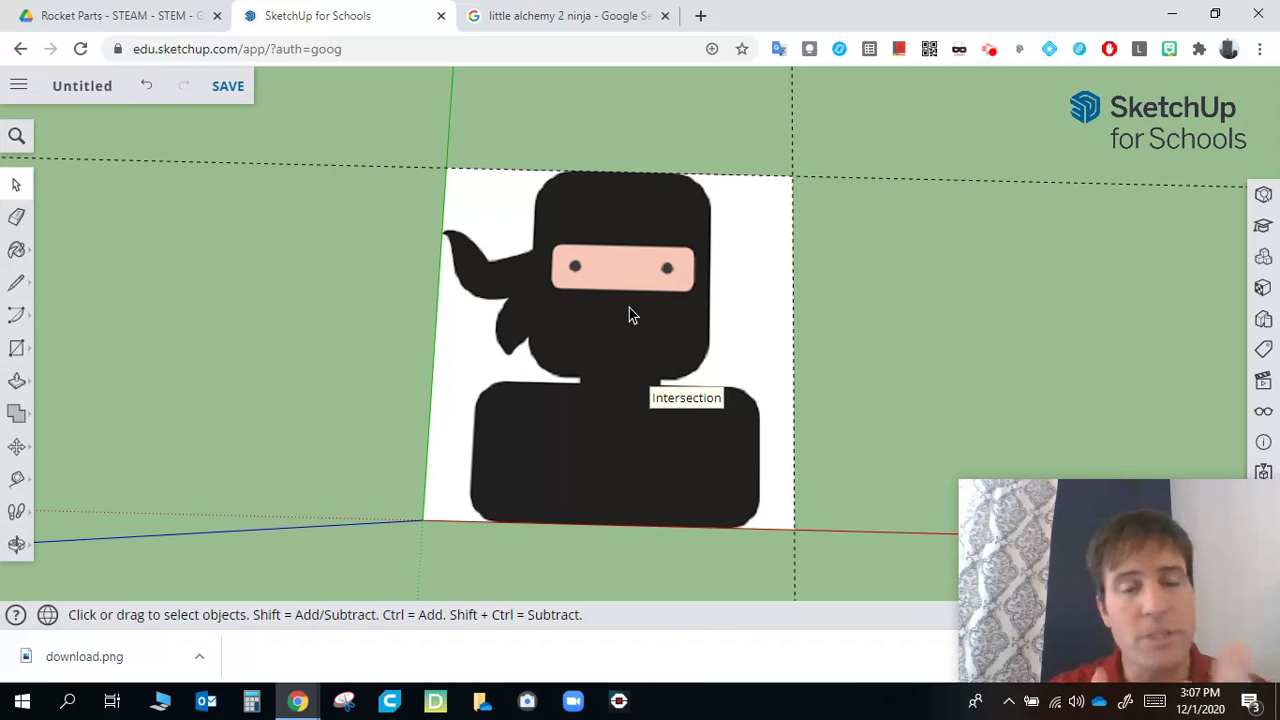
pyautogui.click(18, 285)
pyautogui.click(57, 262)
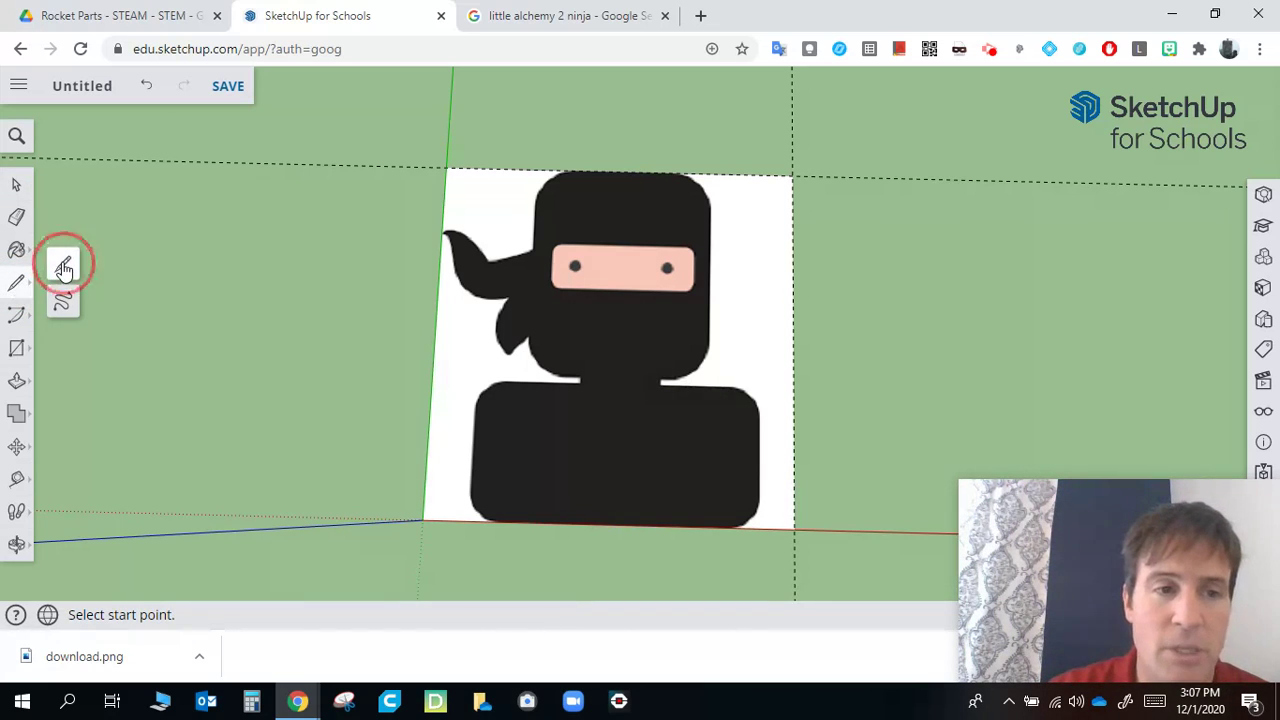
pyautogui.scroll(3, 714, 250)
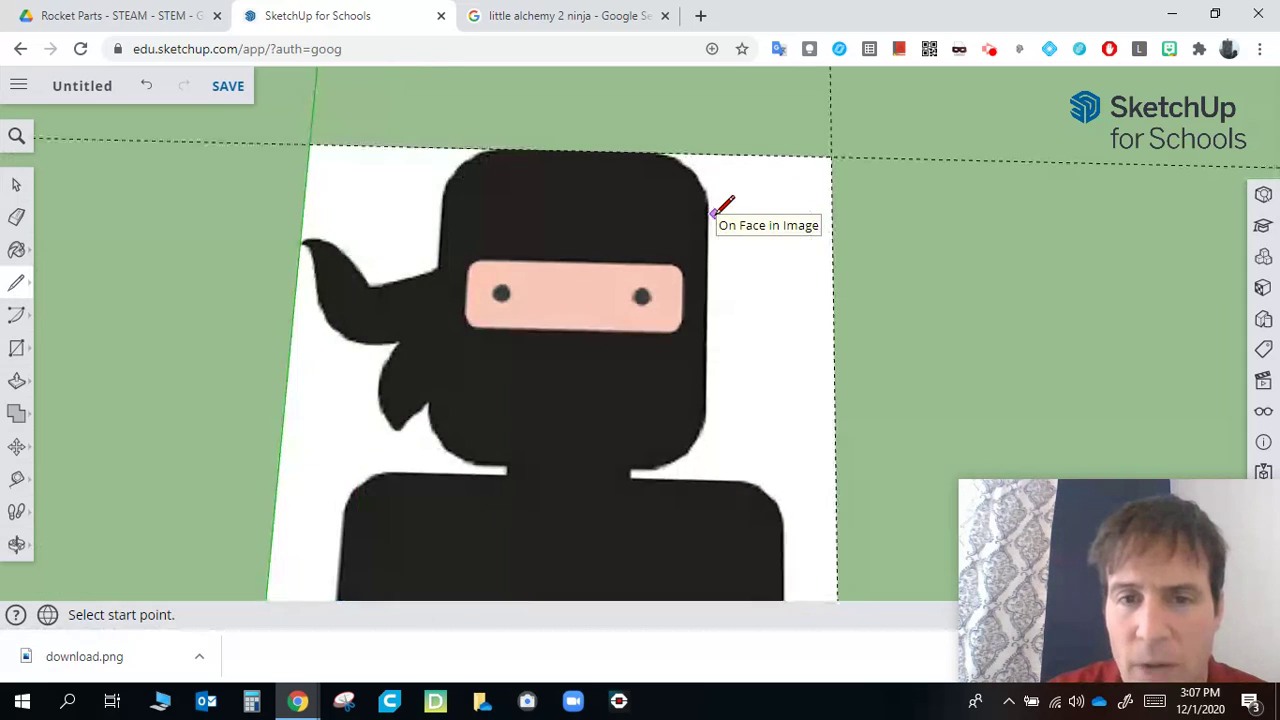
pyautogui.click(708, 205)
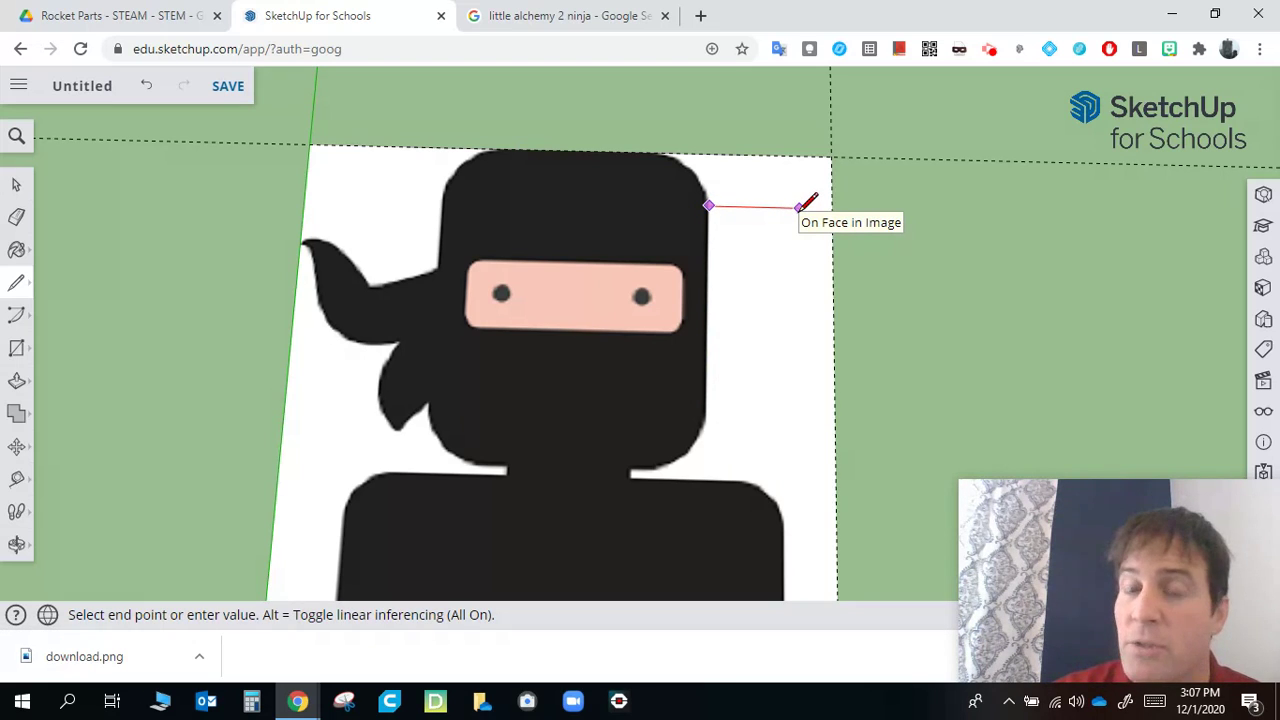
pyautogui.click(708, 283)
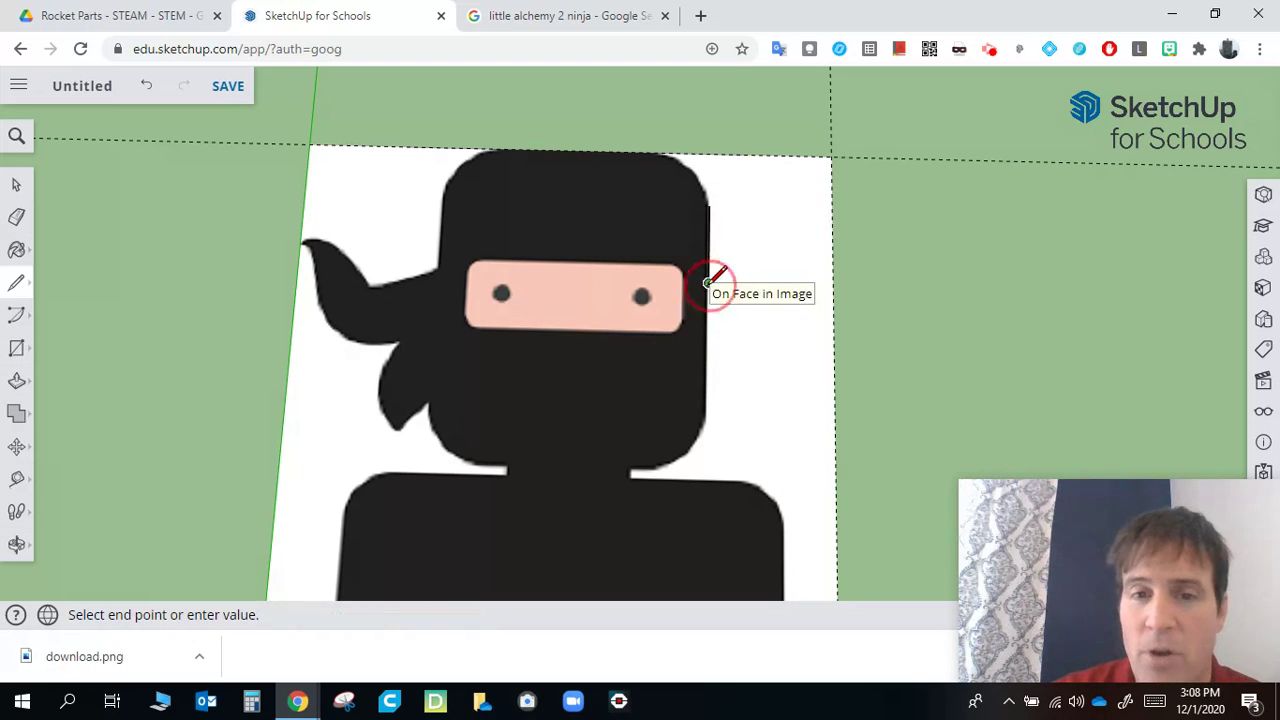
pyautogui.click(706, 418)
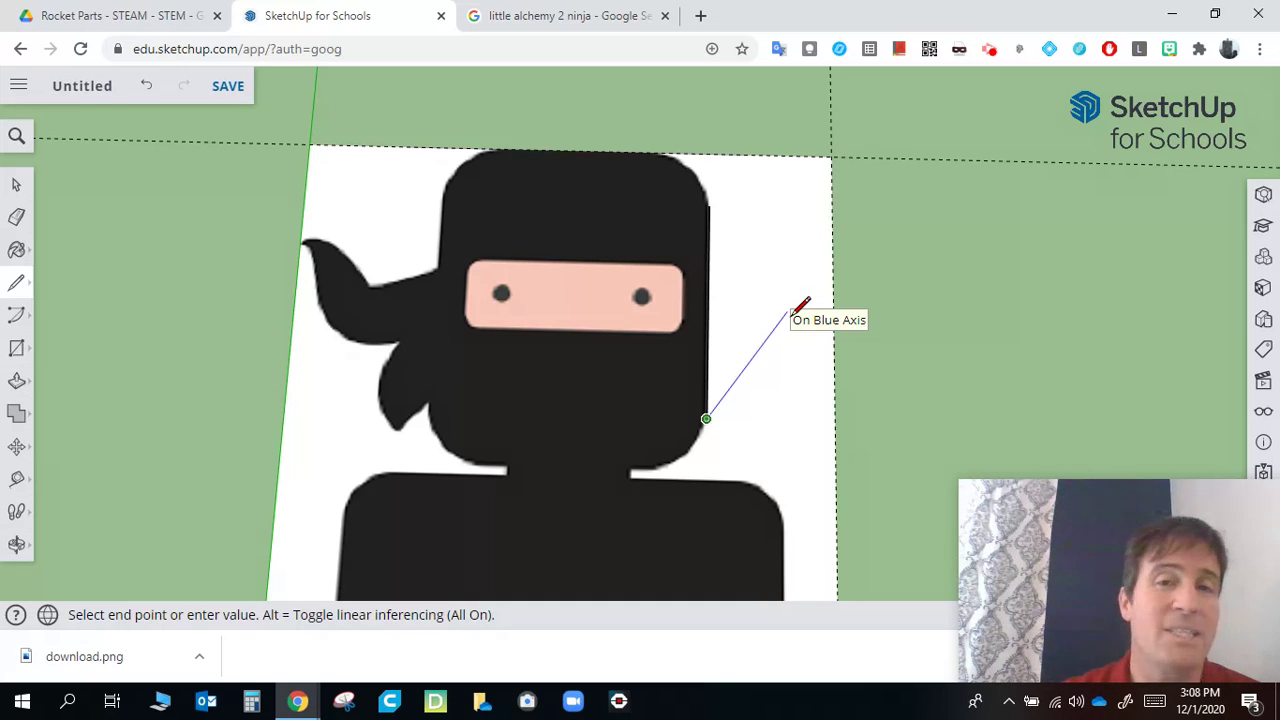
# Step: Continue the outline with short line segments around the head's lower-right curve, in to the neck and down to the shoulder
pyautogui.scroll(-3, 775, 308)
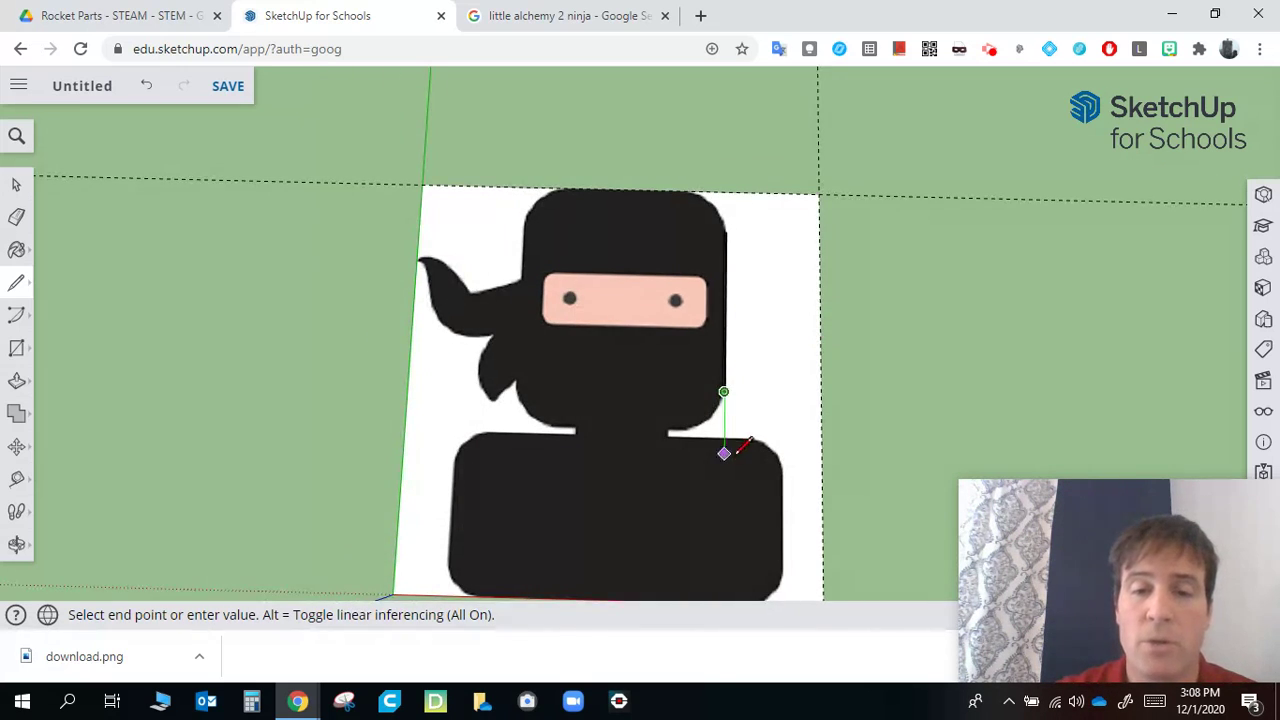
pyautogui.scroll(5, 725, 420)
pyautogui.scroll(5, 722, 385)
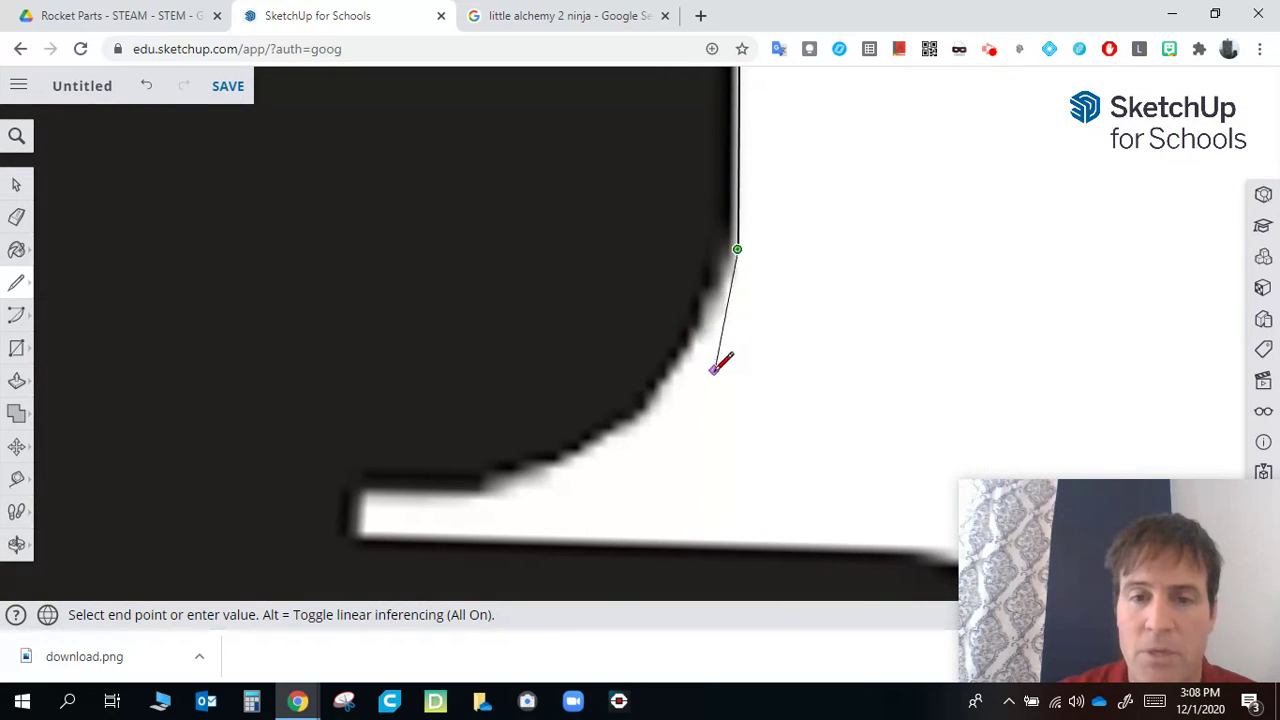
pyautogui.click(660, 394)
pyautogui.click(611, 438)
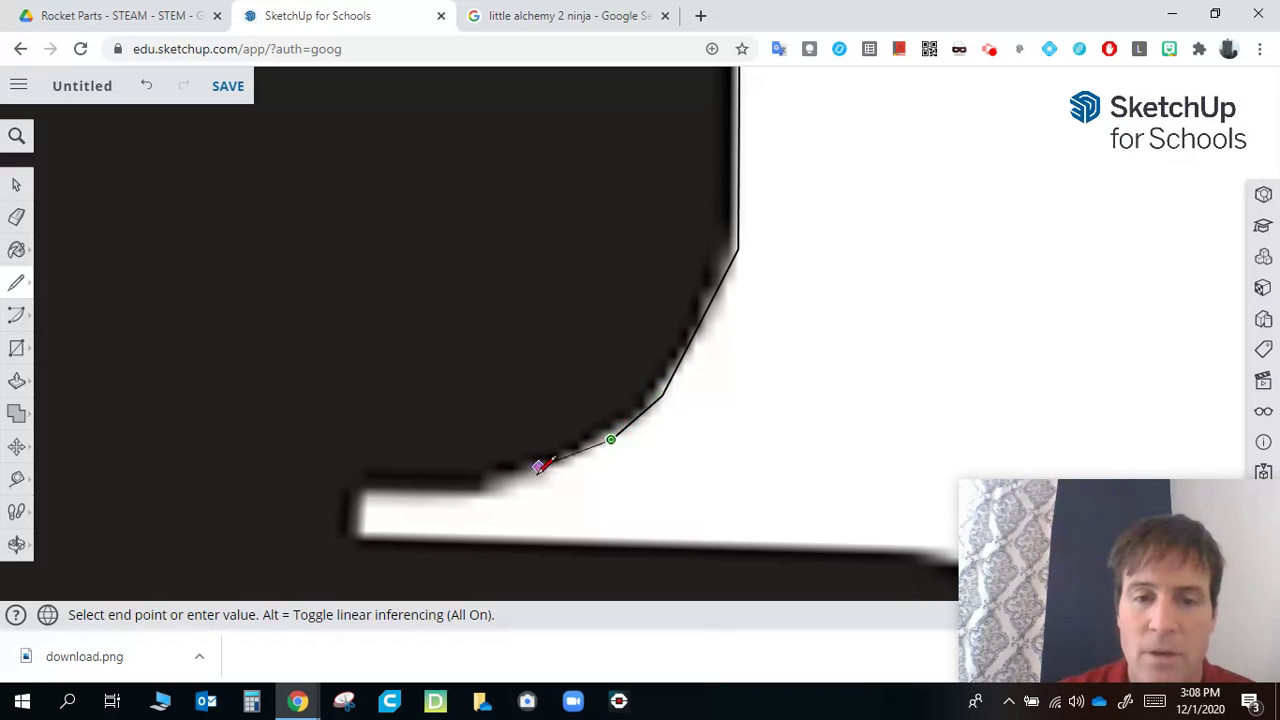
pyautogui.click(530, 471)
pyautogui.click(471, 493)
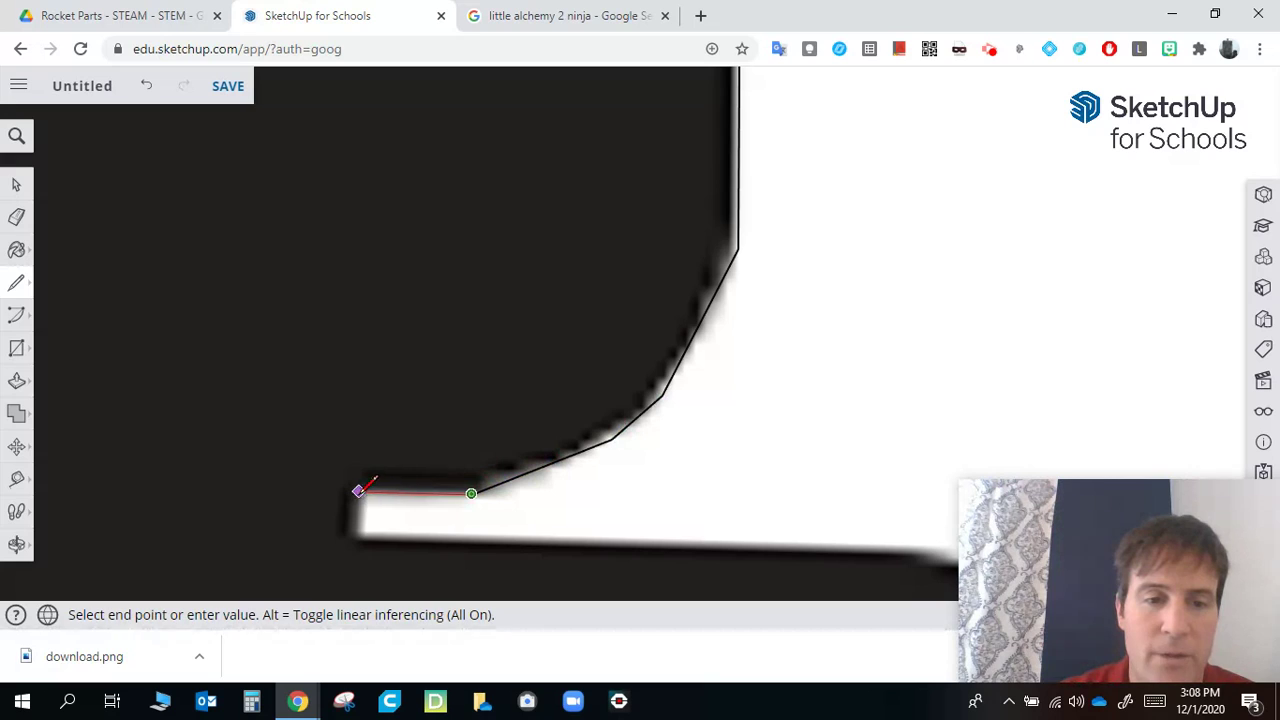
pyautogui.click(358, 491)
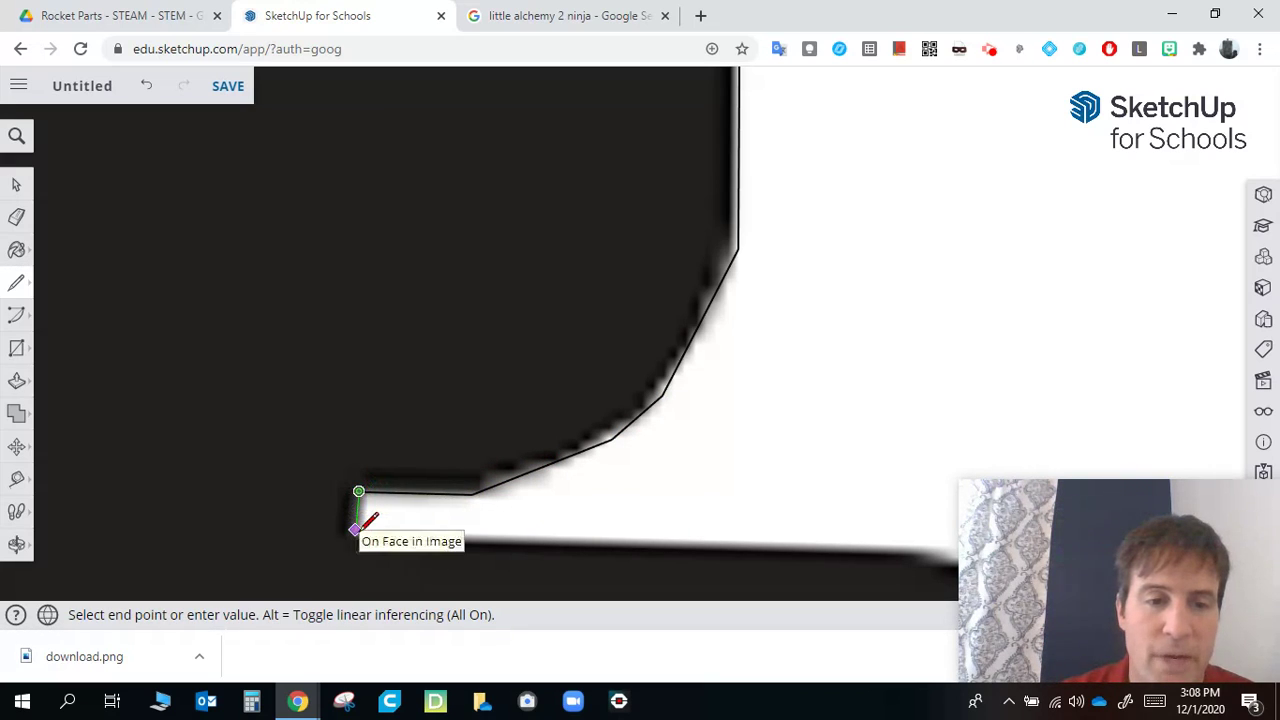
pyautogui.click(355, 535)
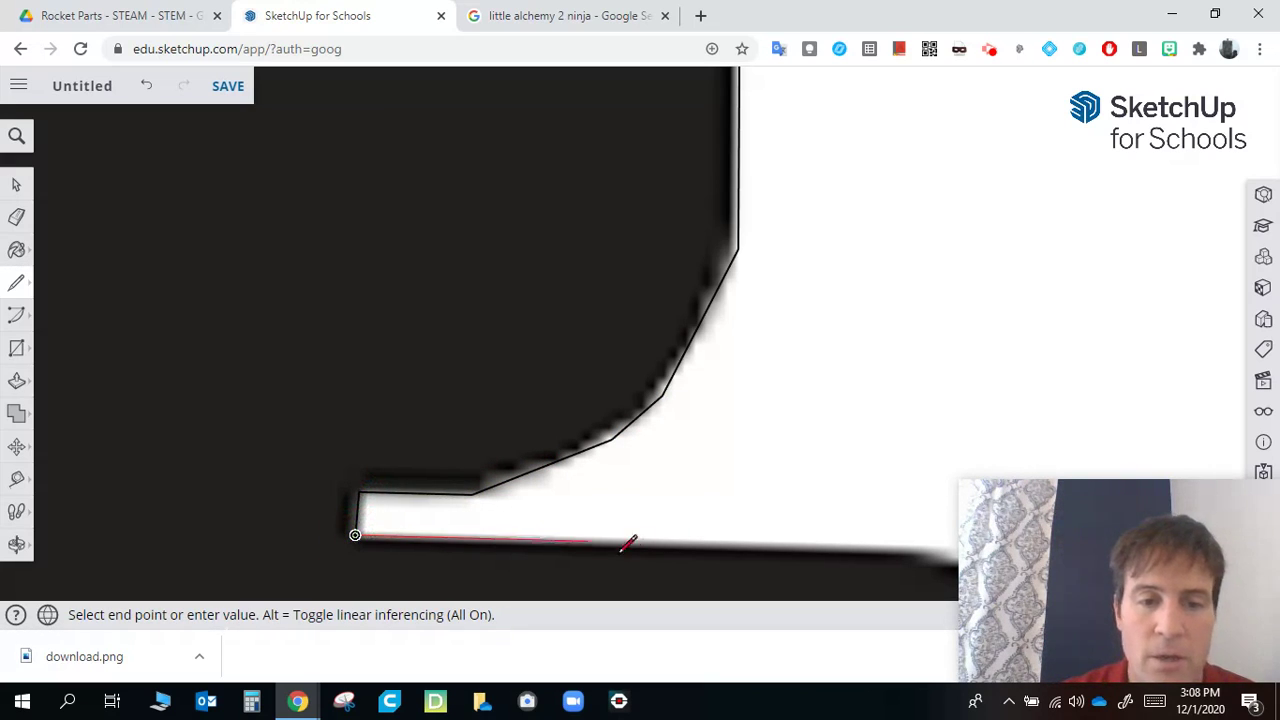
# Step: Trace the top edge of the ninja's right-hand shoulder and its rounded corner with connected line segments
pyautogui.click(905, 545)
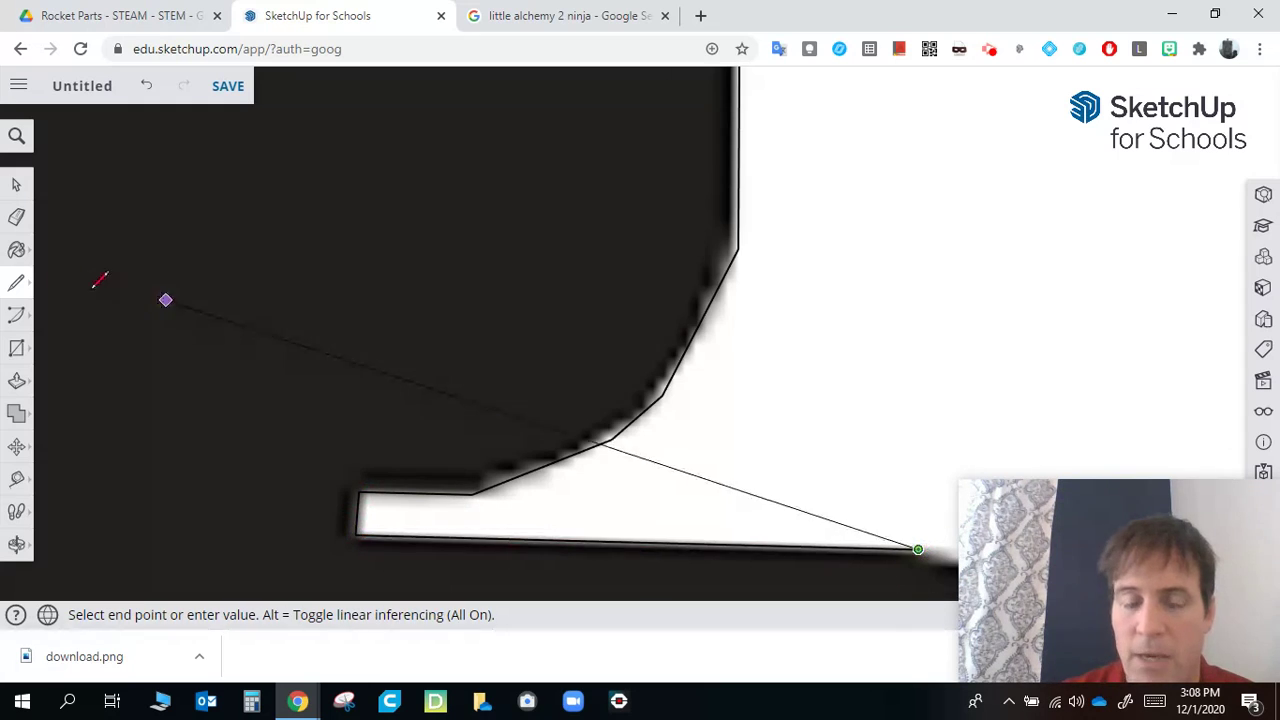
pyautogui.scroll(-2, 72, 195)
pyautogui.scroll(-2, 580, 314)
pyautogui.scroll(4, 571, 414)
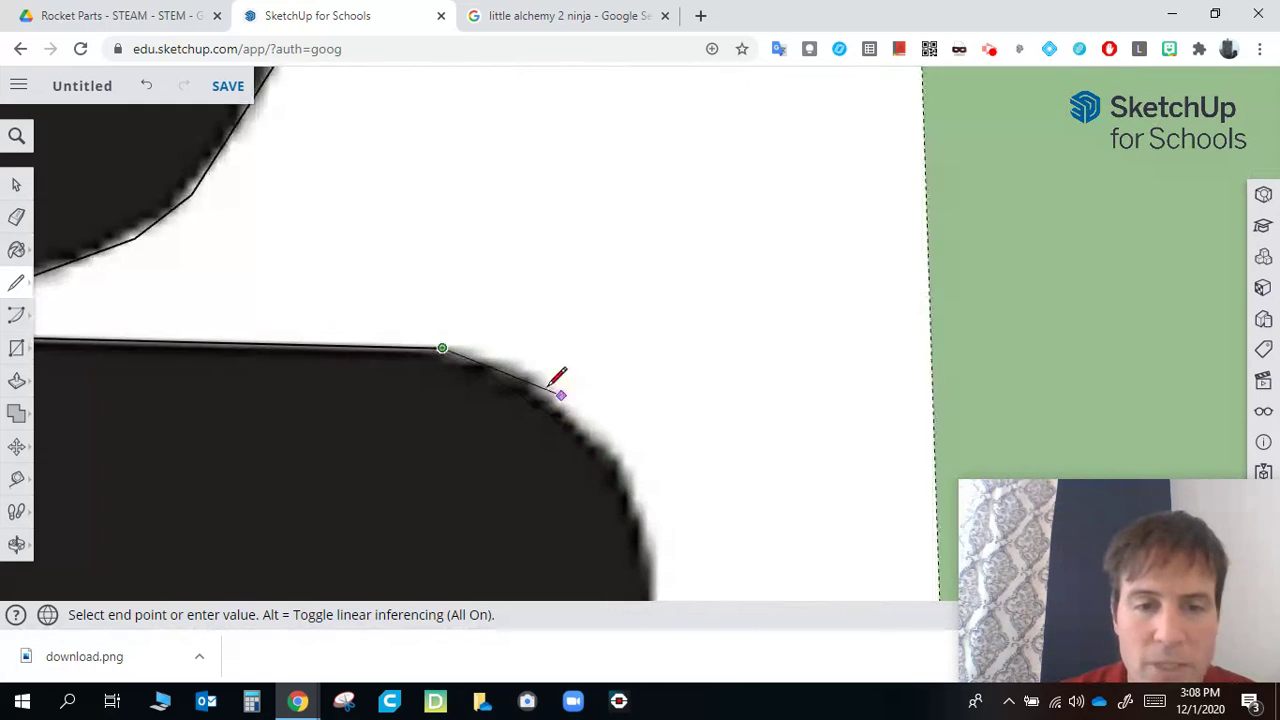
pyautogui.click(531, 376)
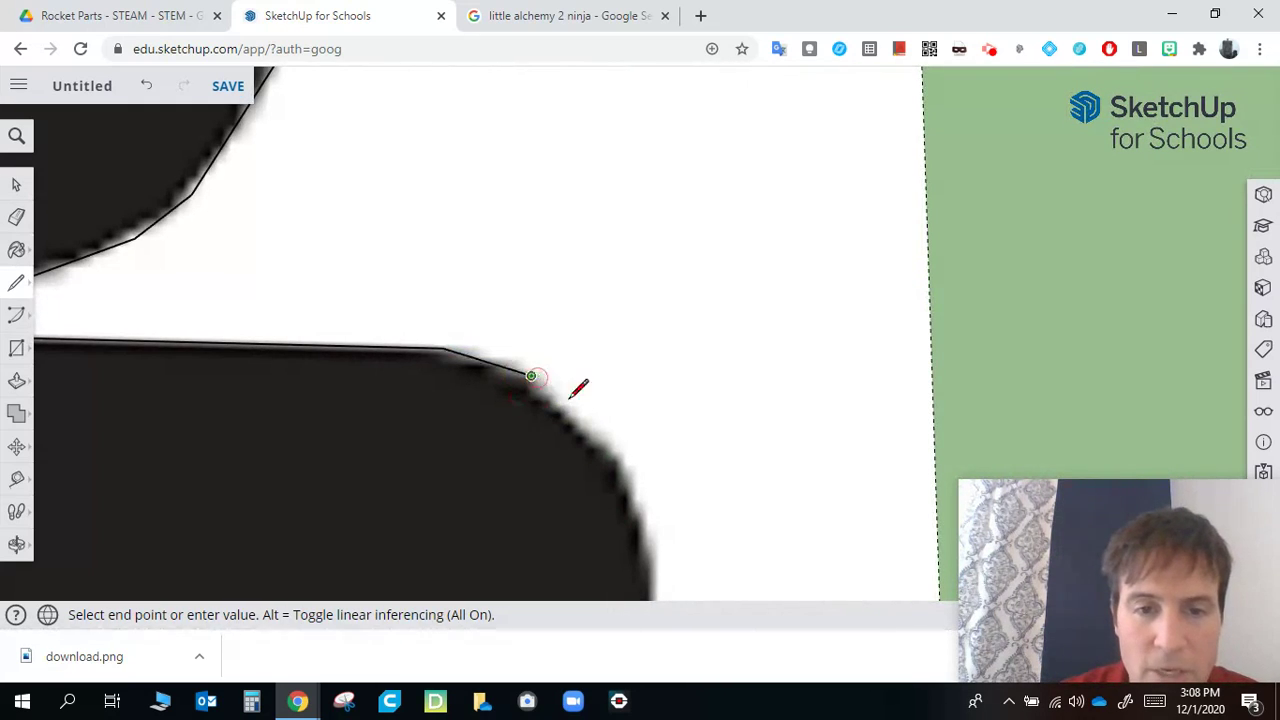
pyautogui.click(590, 426)
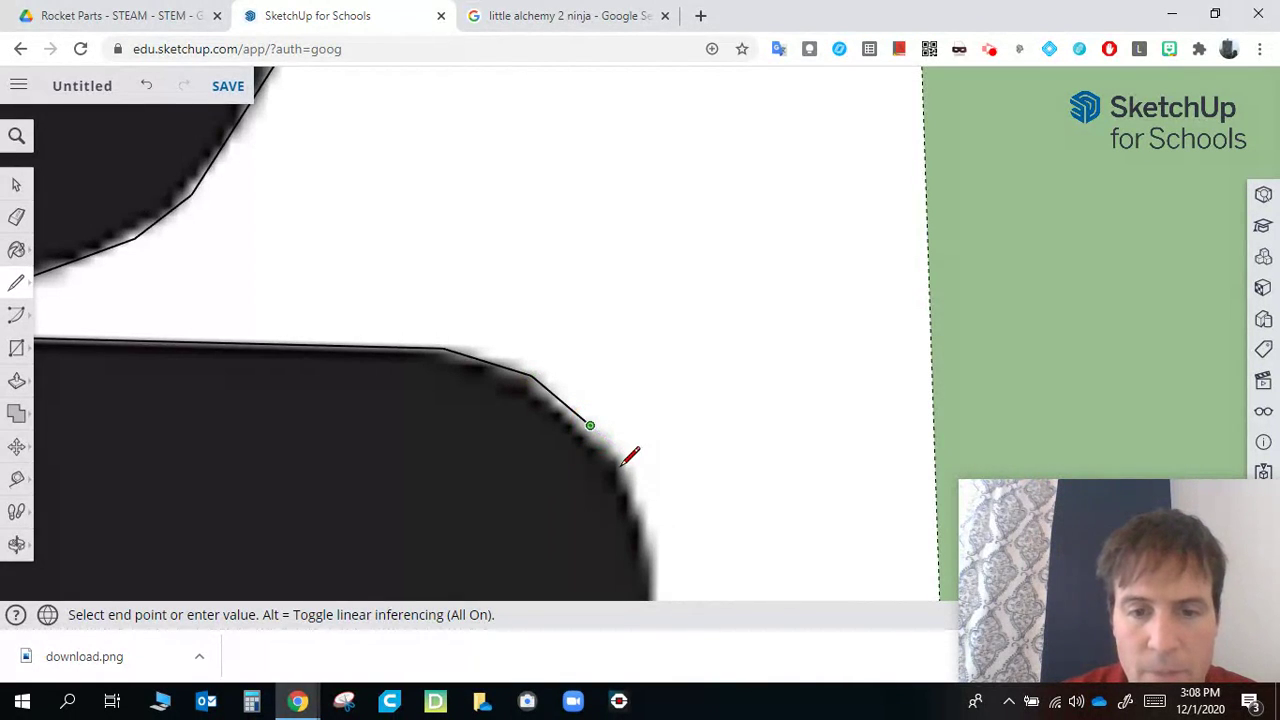
pyautogui.scroll(2, 629, 457)
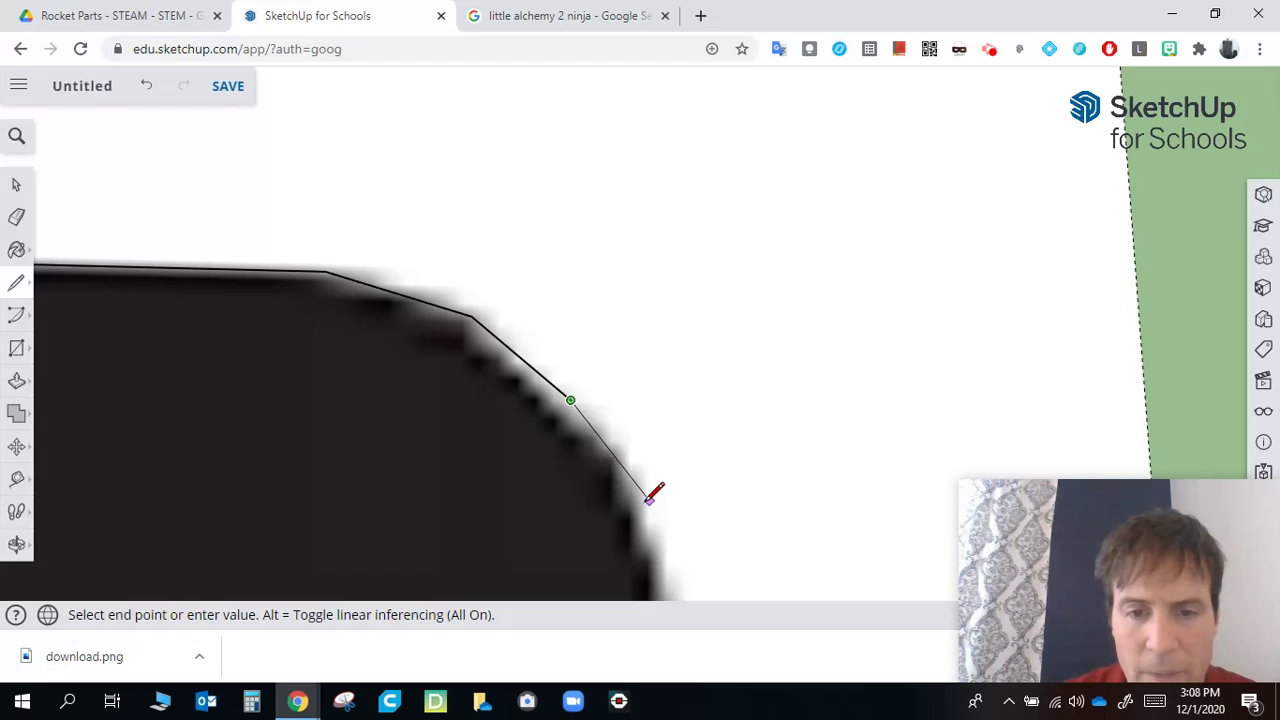
pyautogui.click(648, 489)
pyautogui.scroll(-1, 541, 377)
pyautogui.scroll(-3, 594, 409)
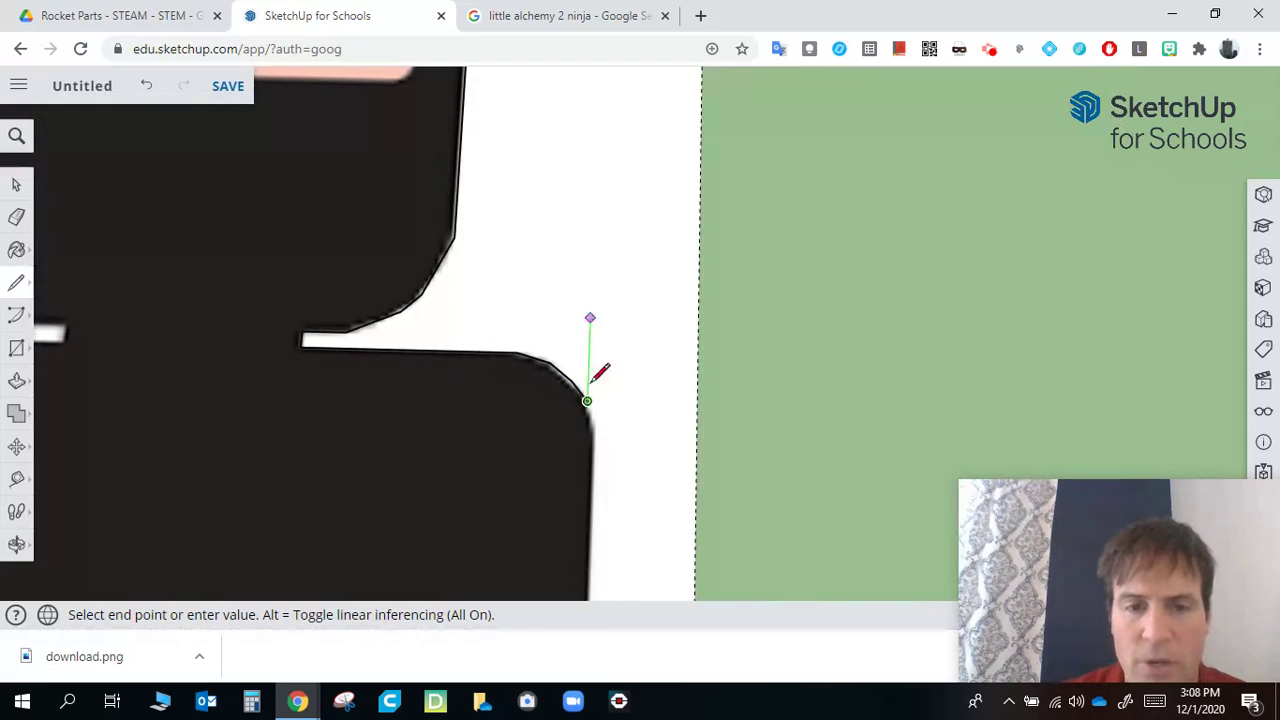
pyautogui.scroll(3, 600, 420)
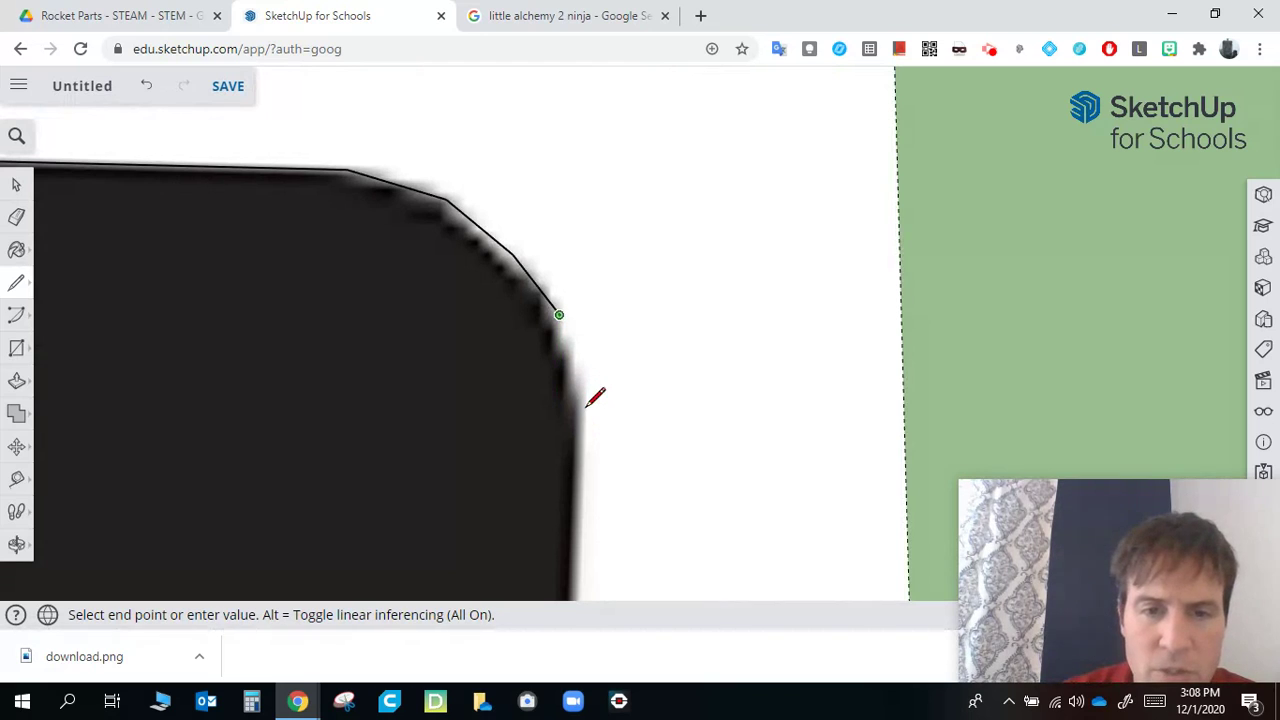
pyautogui.click(581, 417)
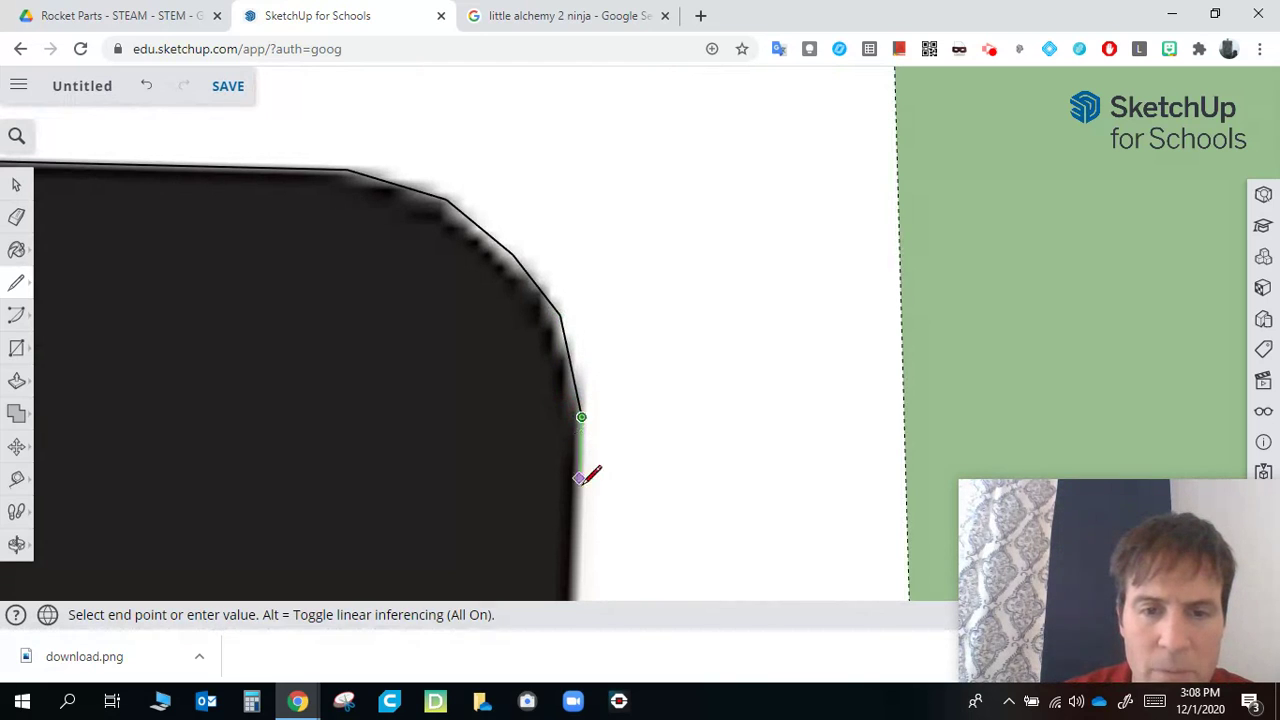
# Step: Extend the outline down the straight right side of the ninja's body to the start of the lower rounded corner
pyautogui.scroll(-4, 700, 220)
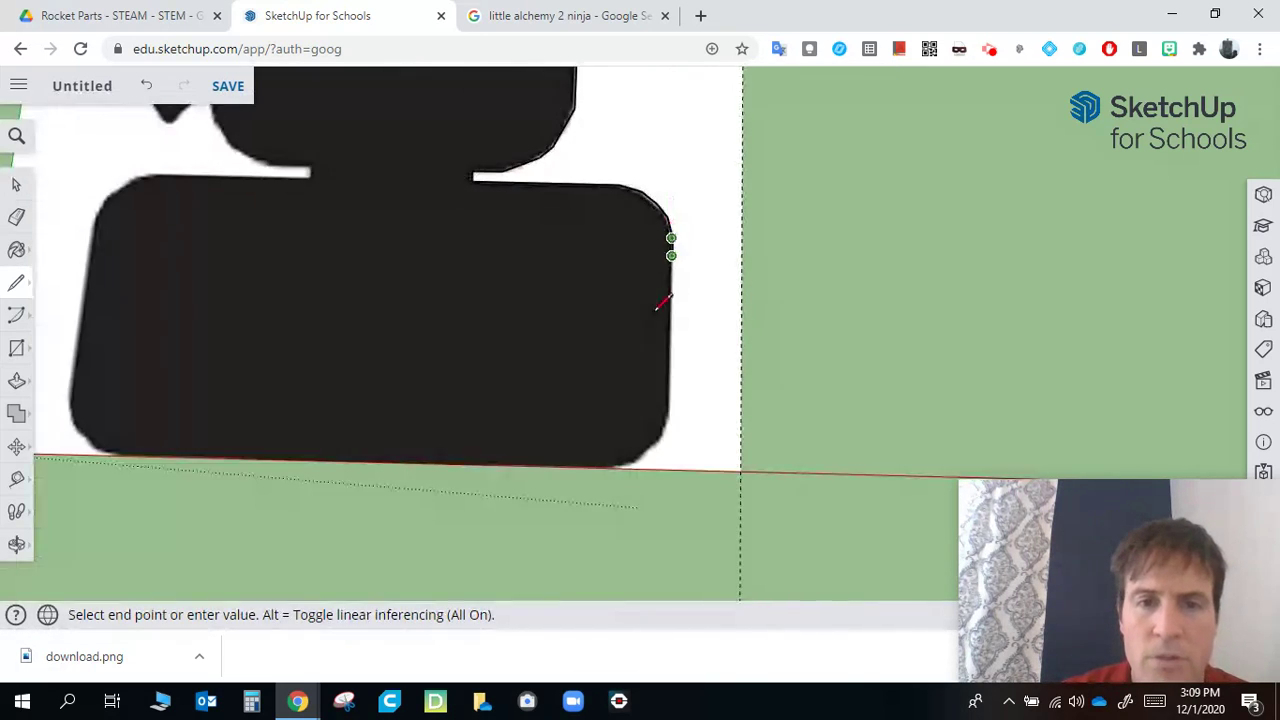
pyautogui.scroll(3, 665, 300)
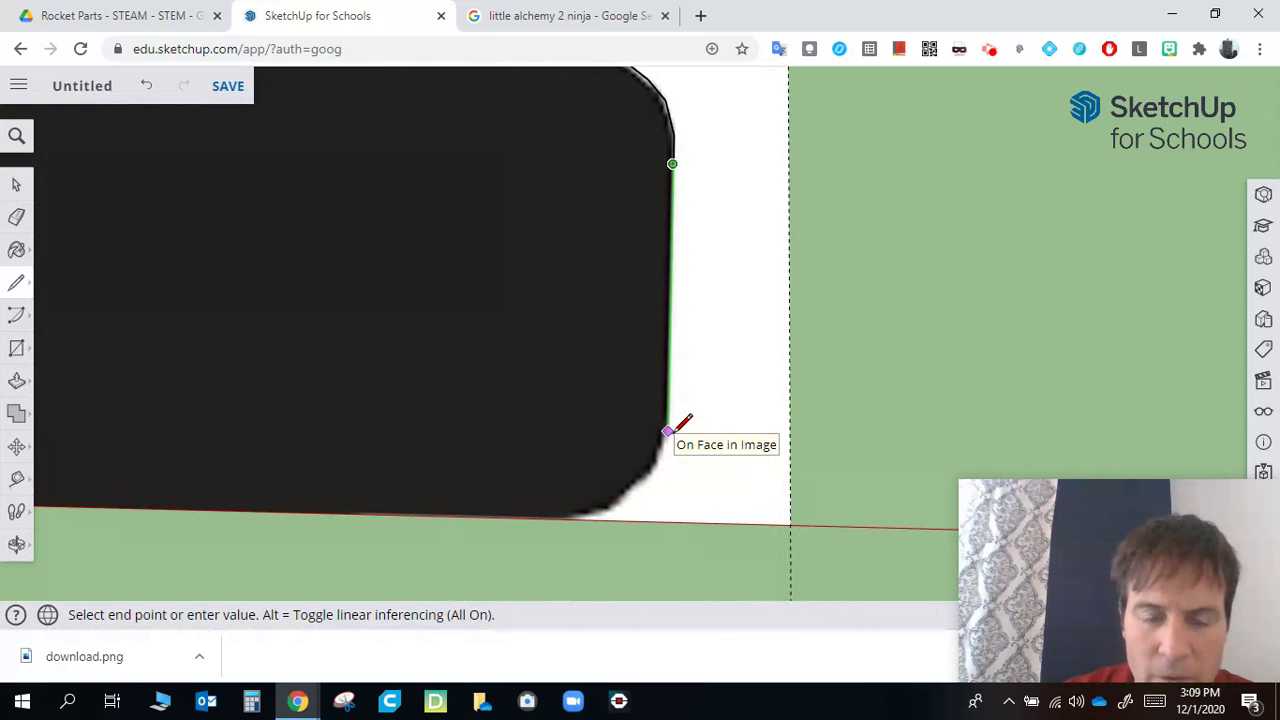
pyautogui.click(668, 430)
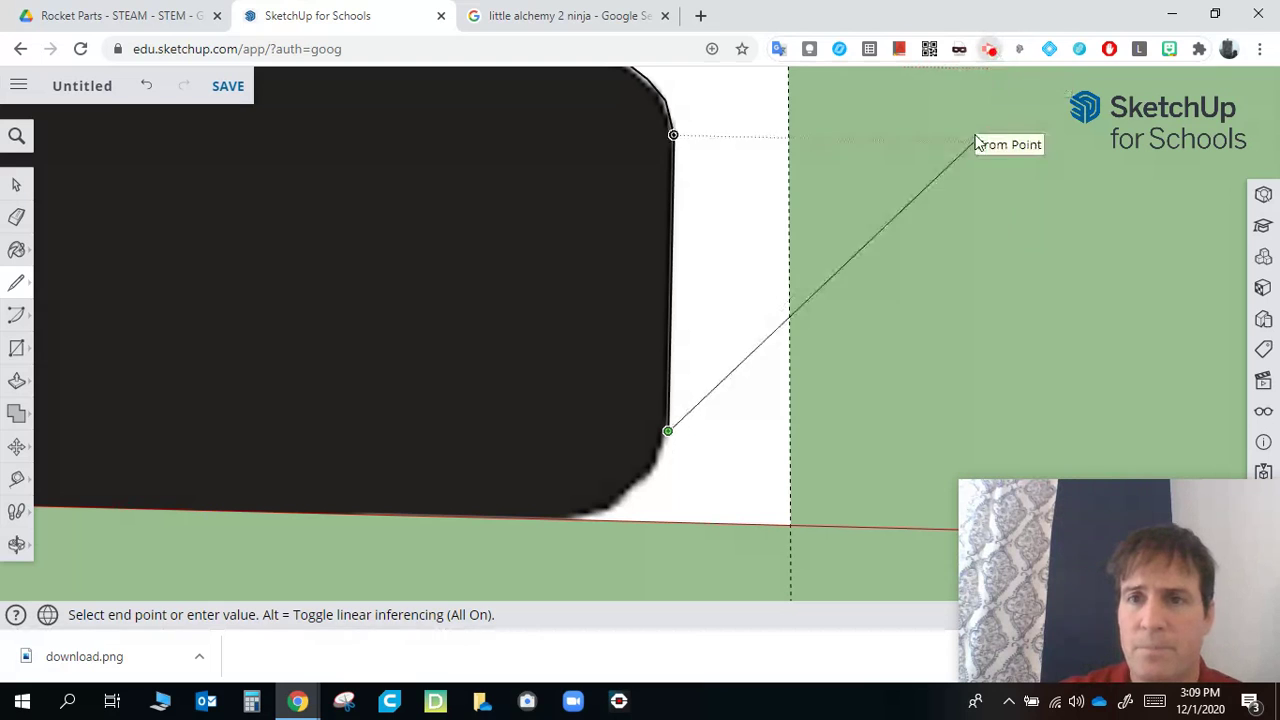
pyautogui.click(989, 49)
pyautogui.click(877, 254)
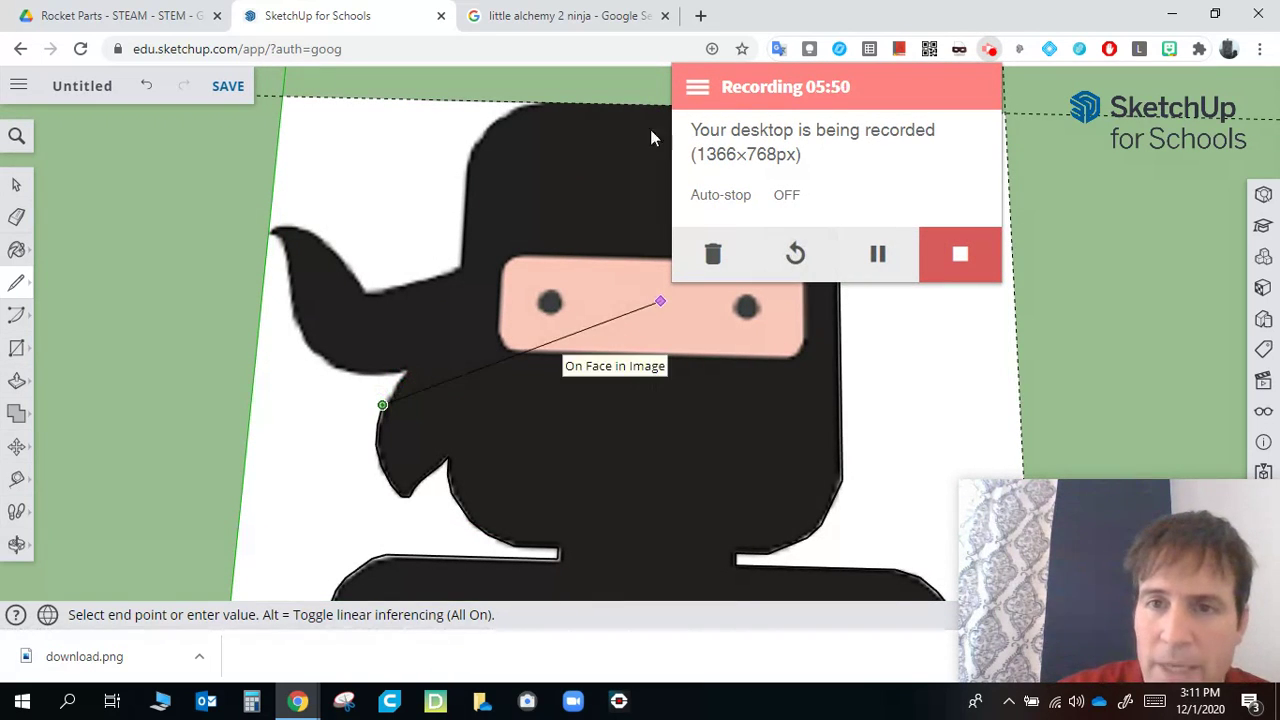
# Step: Continue the outline up the edge of the ninja's lower headband tail to the notch where the two tails meet
pyautogui.scroll(4, 388, 440)
pyautogui.scroll(3, 390, 305)
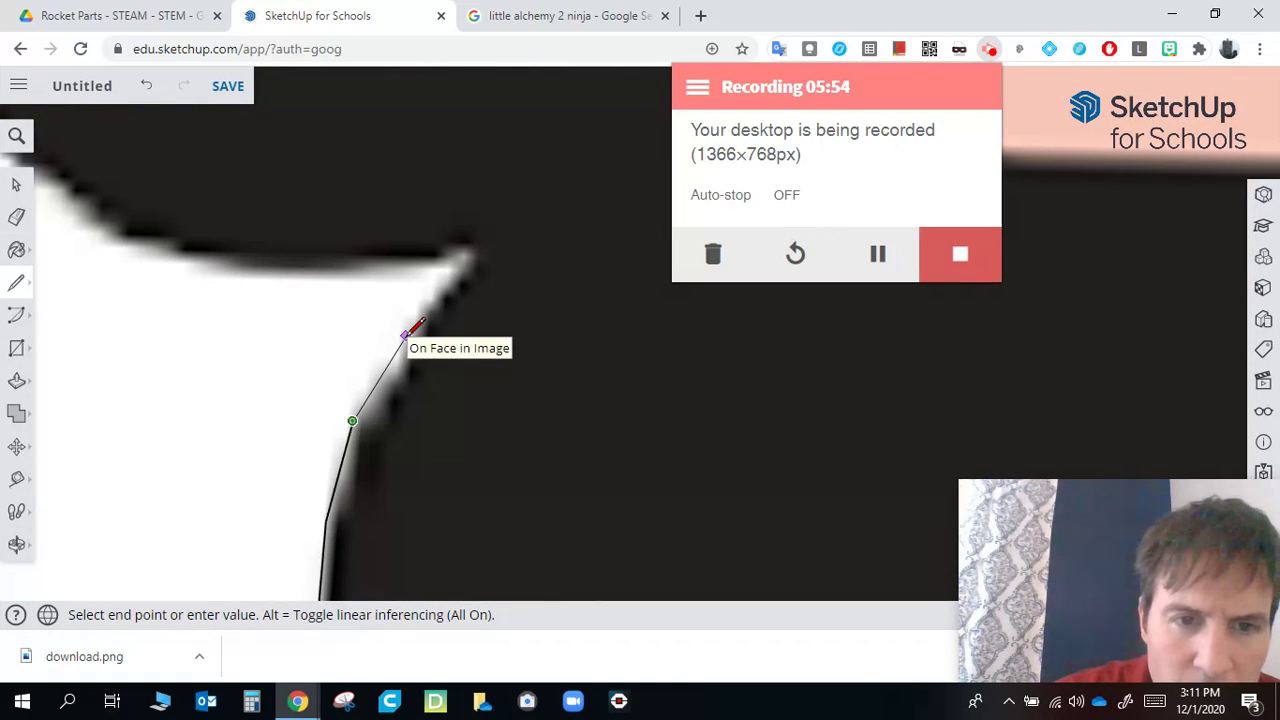
pyautogui.click(406, 337)
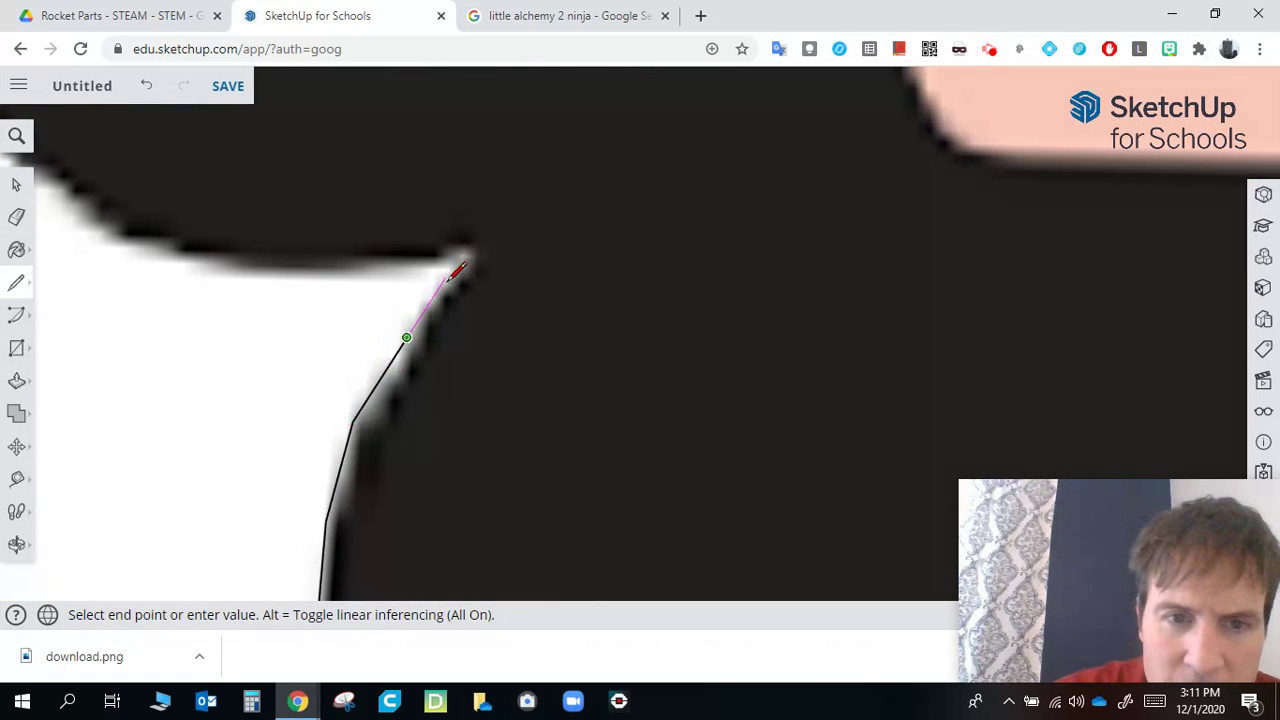
pyautogui.click(444, 276)
pyautogui.scroll(2, 472, 256)
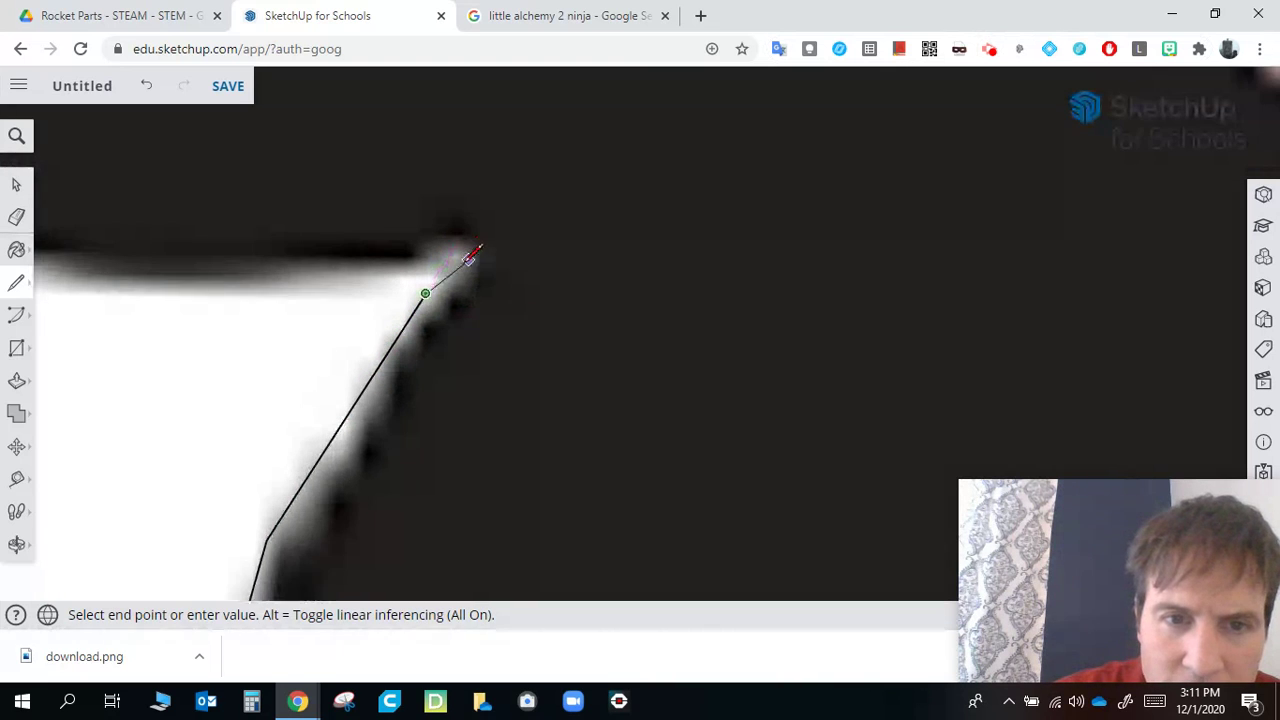
pyautogui.scroll(1, 472, 256)
pyautogui.click(461, 258)
# Step: Trace the underside of the upper headband tail with four connected line segments, from the notch toward its outer curve
pyautogui.click(273, 284)
pyautogui.scroll(-5, 745, 327)
pyautogui.scroll(2, 450, 348)
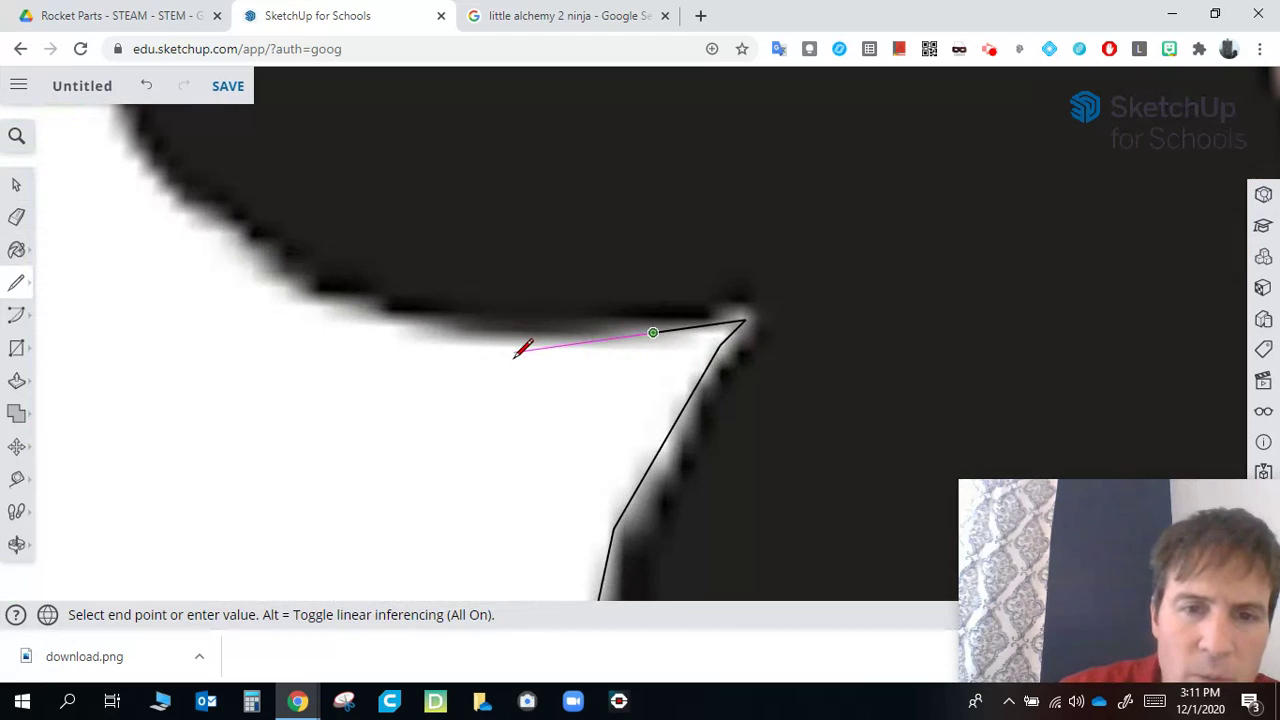
pyautogui.scroll(1, 521, 349)
pyautogui.scroll(2, 523, 320)
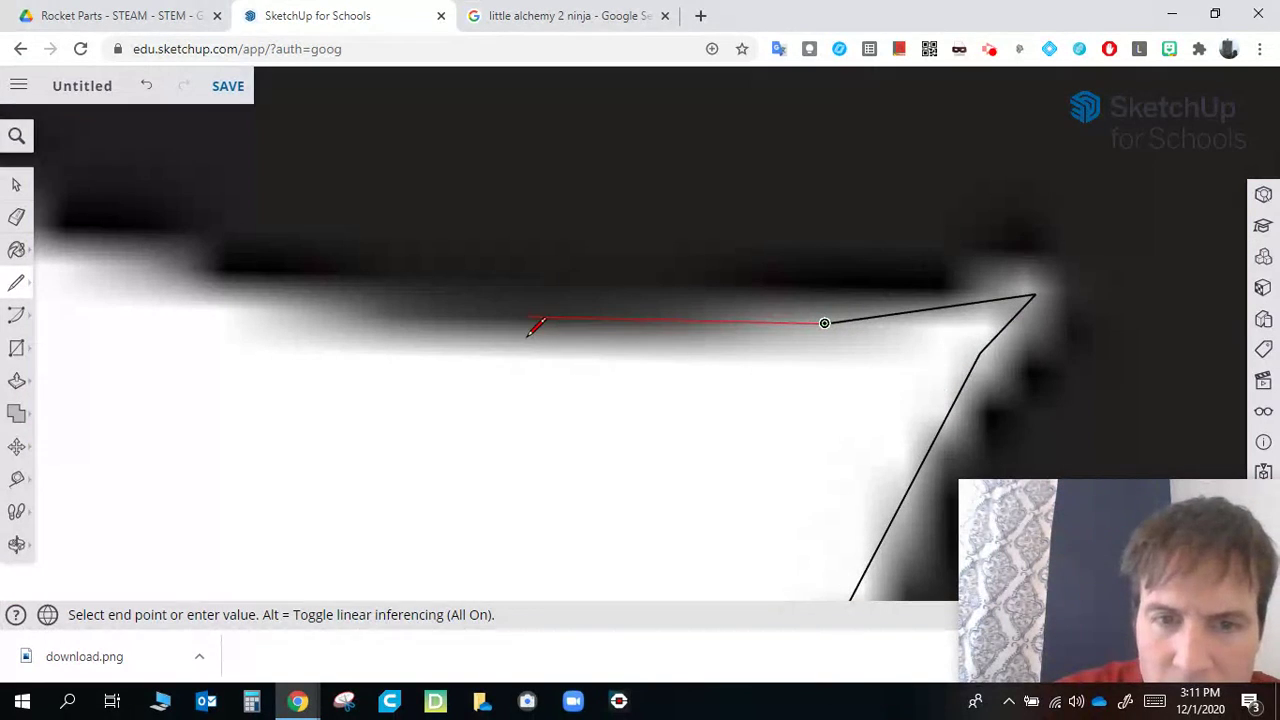
pyautogui.click(529, 341)
pyautogui.click(225, 286)
pyautogui.scroll(-1, 780, 449)
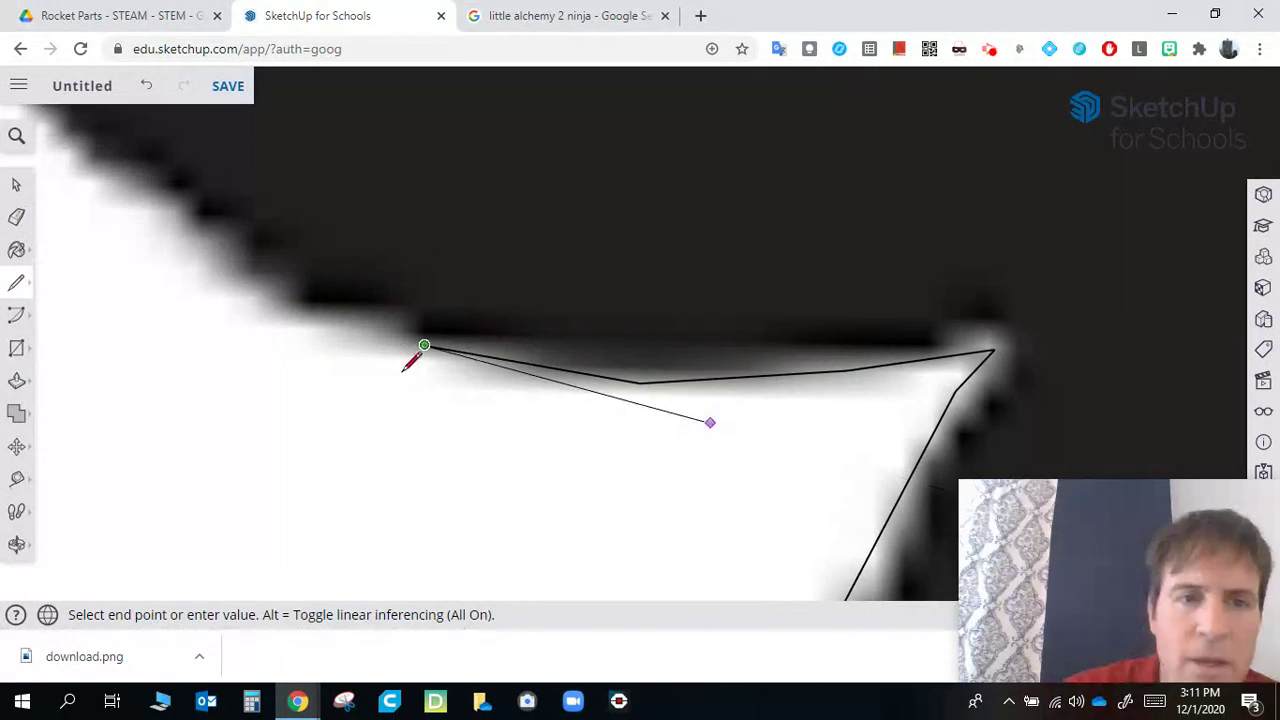
pyautogui.click(238, 267)
pyautogui.scroll(-4, 803, 537)
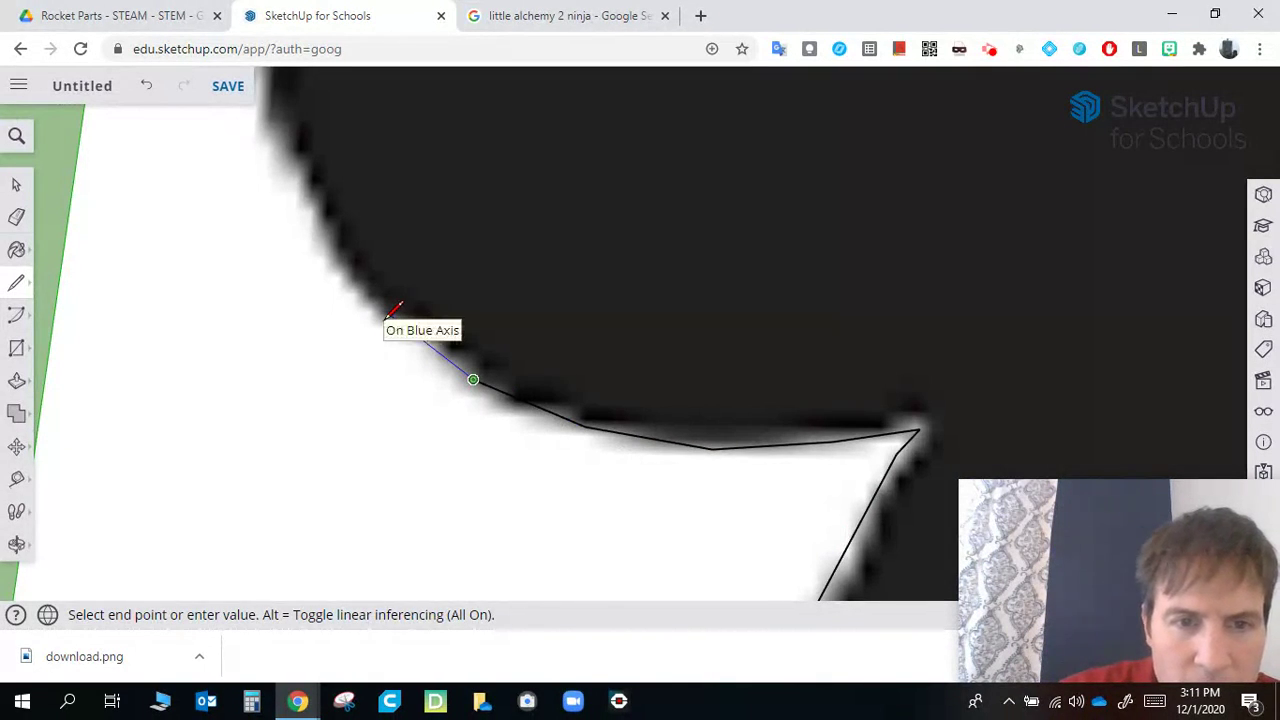
# Step: Follow the upper headband tail's rounded lower-left curve with two more line segments
pyautogui.scroll(5, 389, 316)
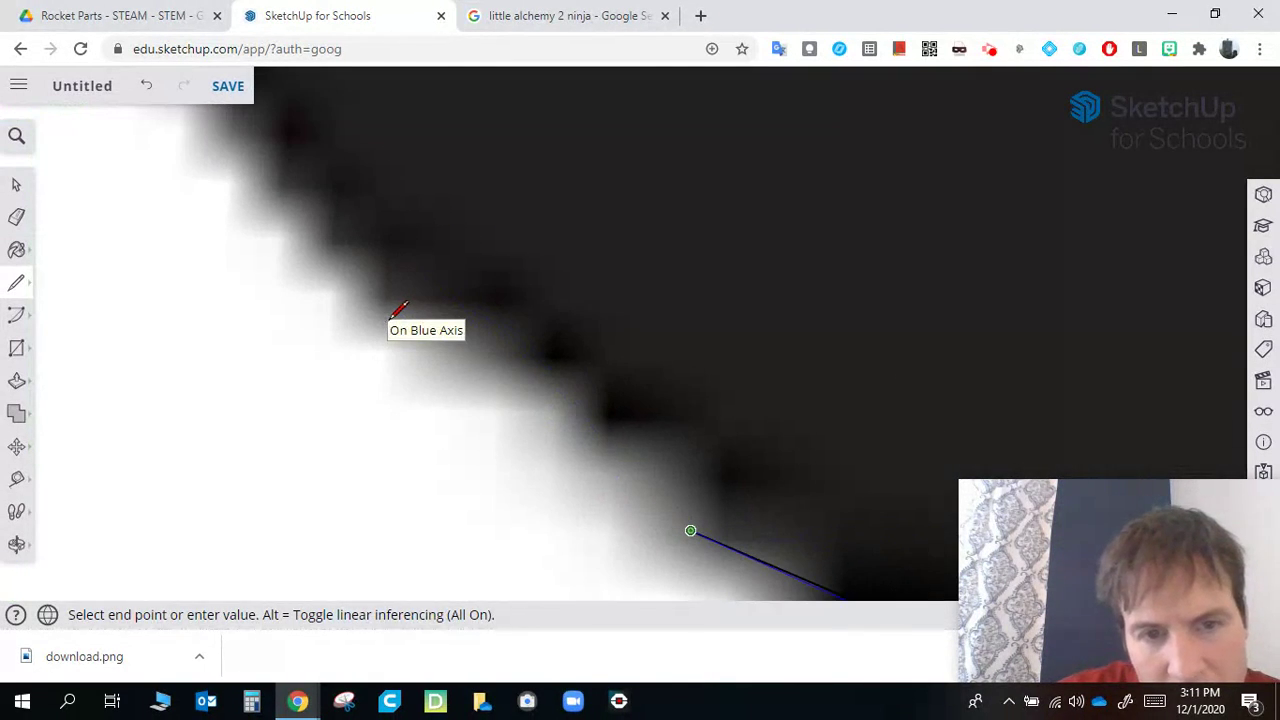
pyautogui.click(360, 311)
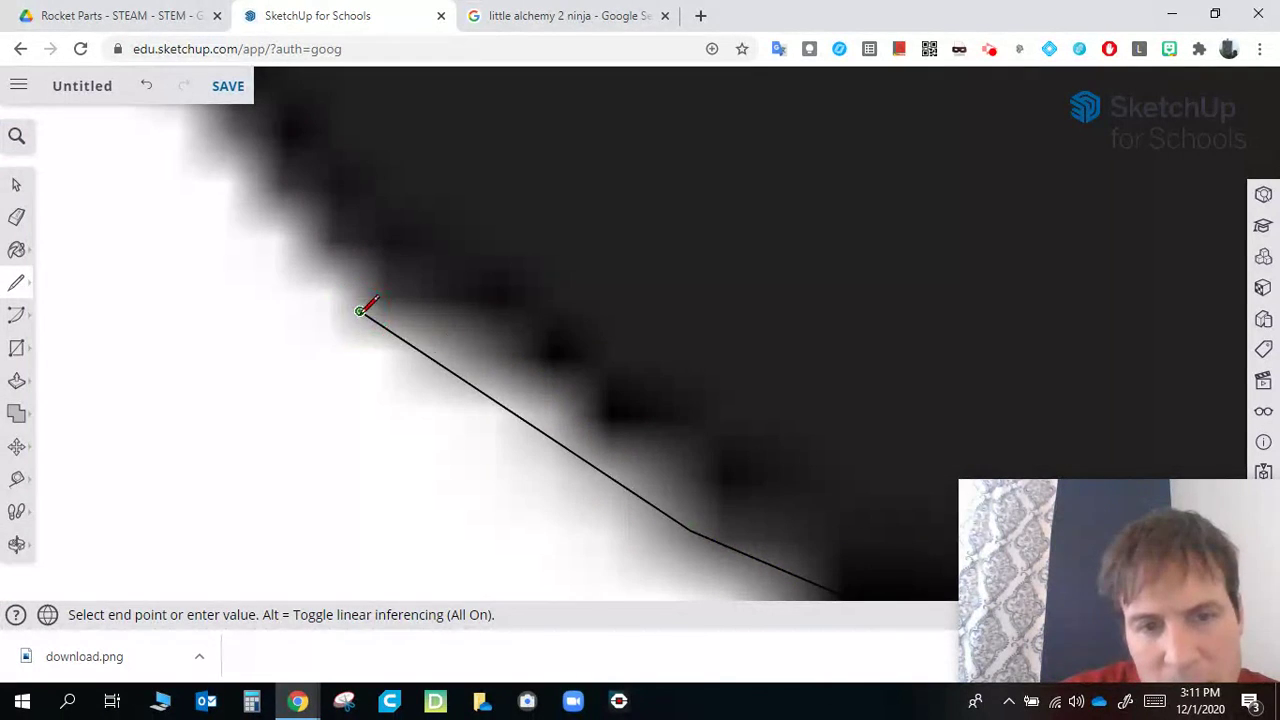
pyautogui.scroll(-4, 715, 480)
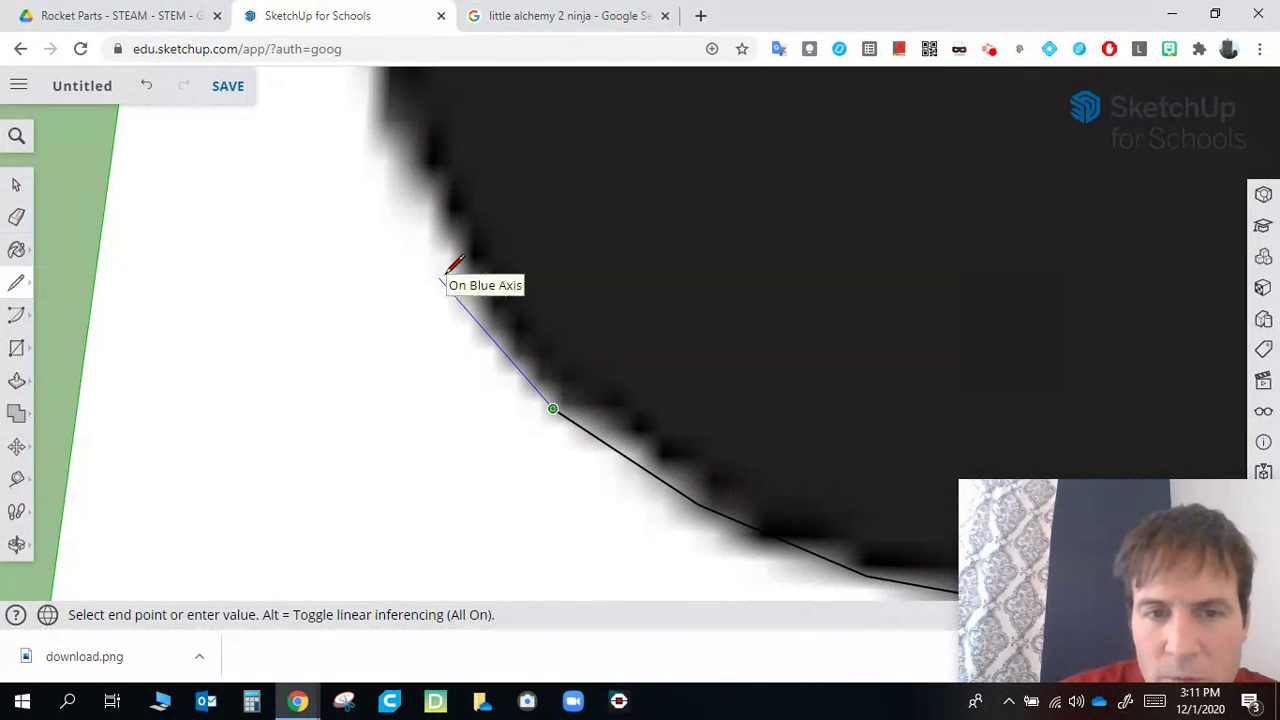
pyautogui.scroll(3, 470, 265)
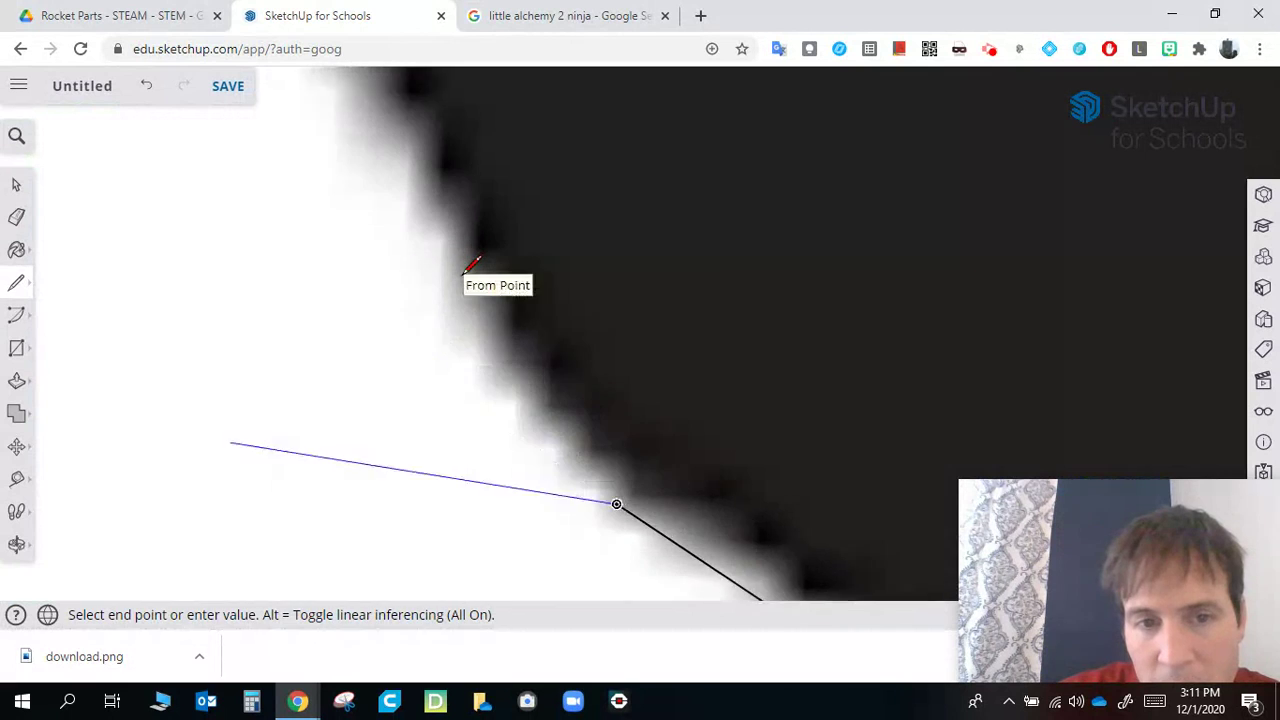
pyautogui.click(452, 287)
pyautogui.scroll(-3, 729, 474)
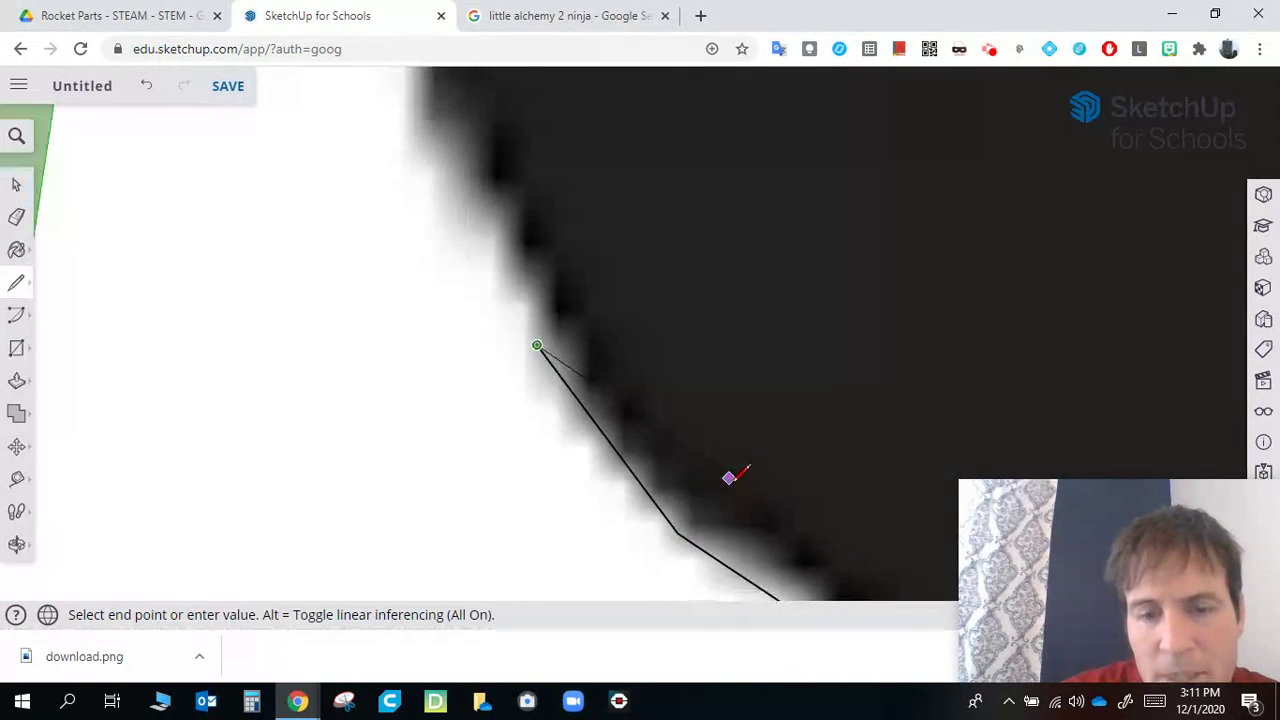
# Step: Extend the outline with two line segments up the outer left edge of the upper headband tail toward its tip
pyautogui.scroll(4, 626, 320)
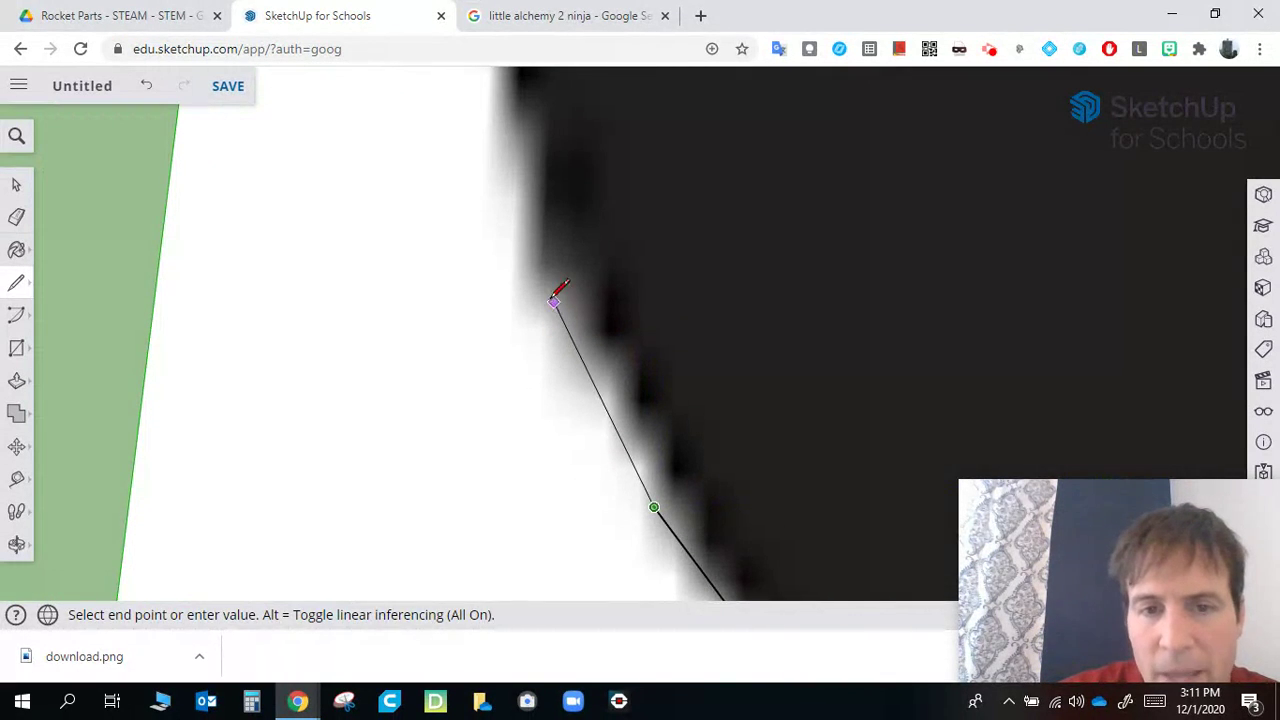
pyautogui.click(545, 280)
pyautogui.scroll(-3, 771, 528)
pyautogui.scroll(-3, 771, 528)
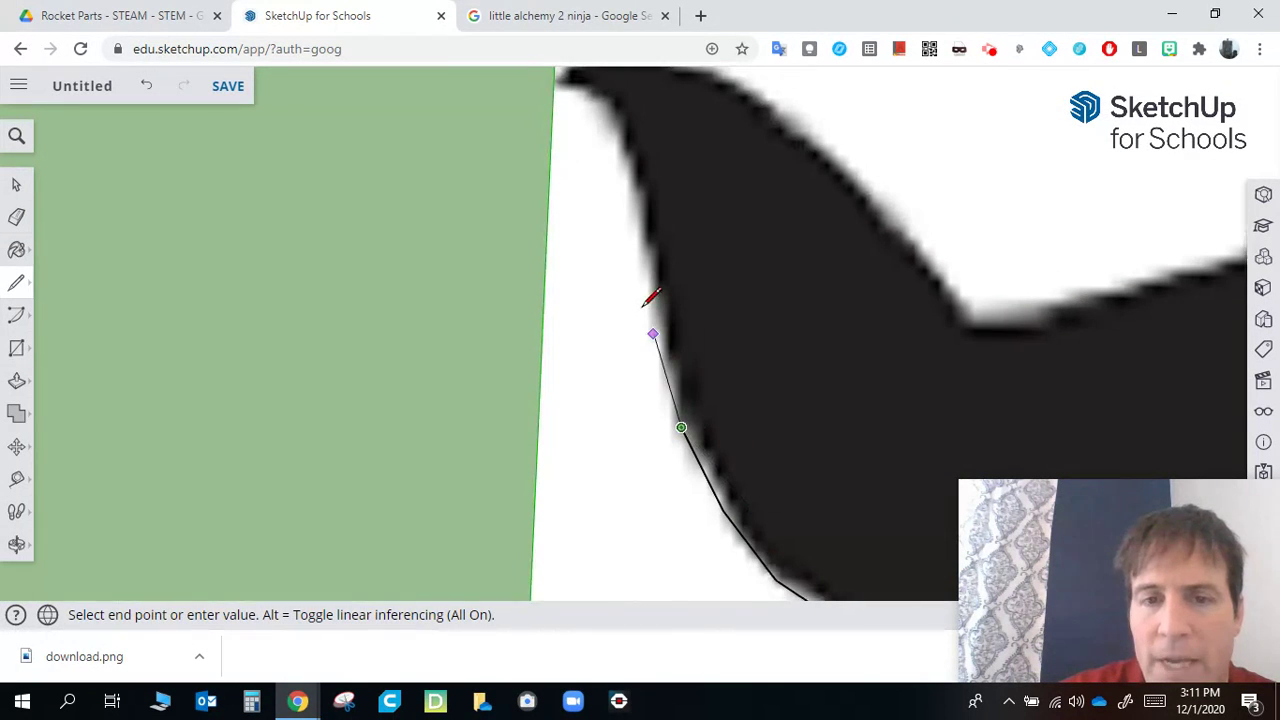
pyautogui.scroll(2, 660, 305)
pyautogui.scroll(2, 659, 308)
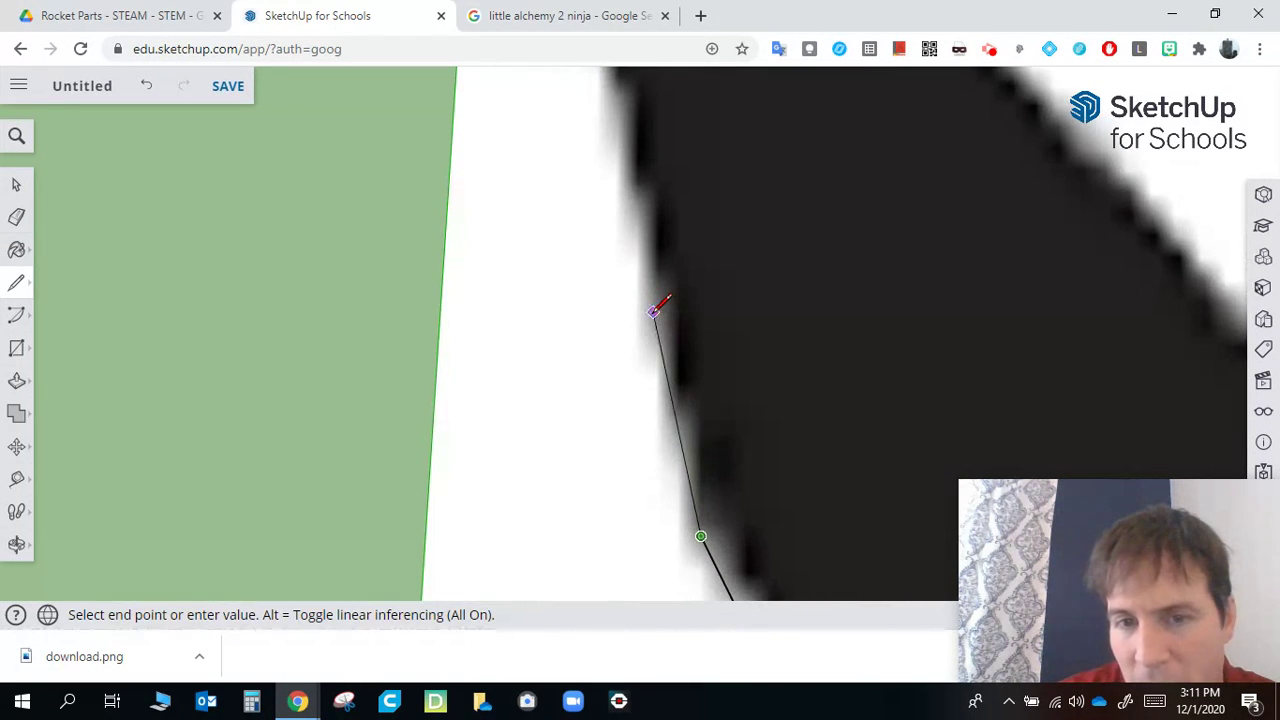
pyautogui.click(651, 311)
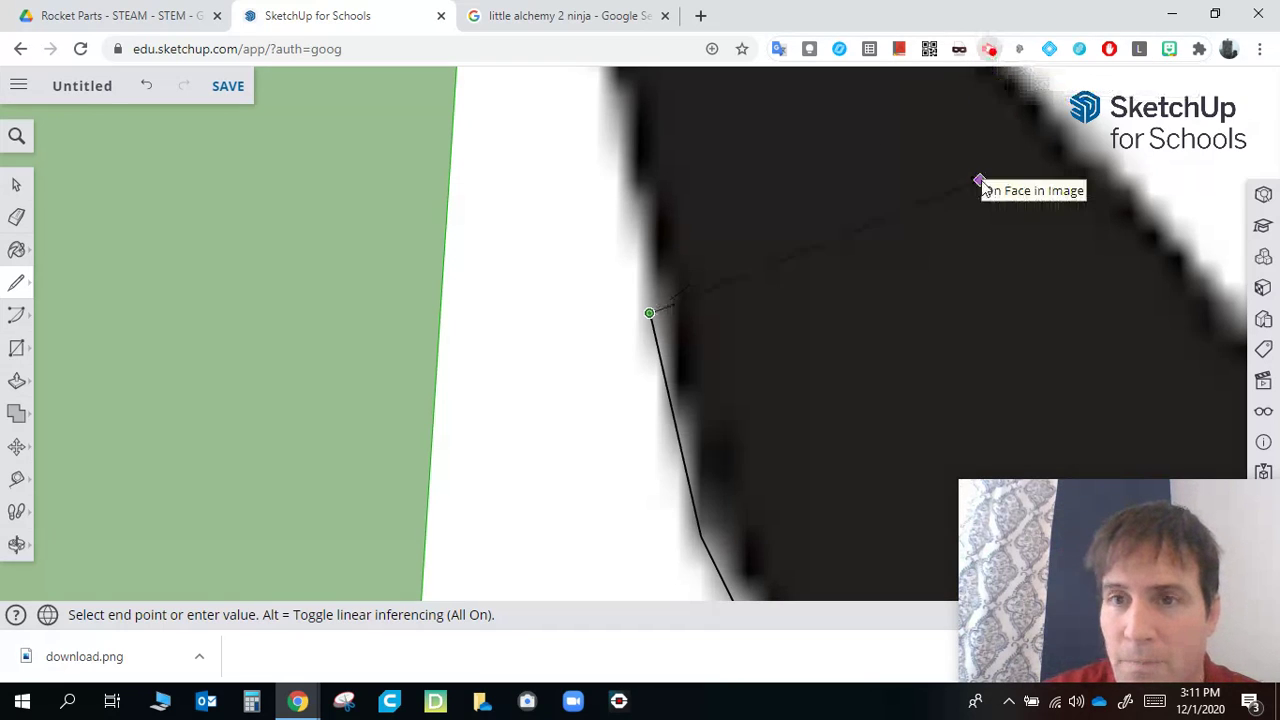
pyautogui.click(988, 49)
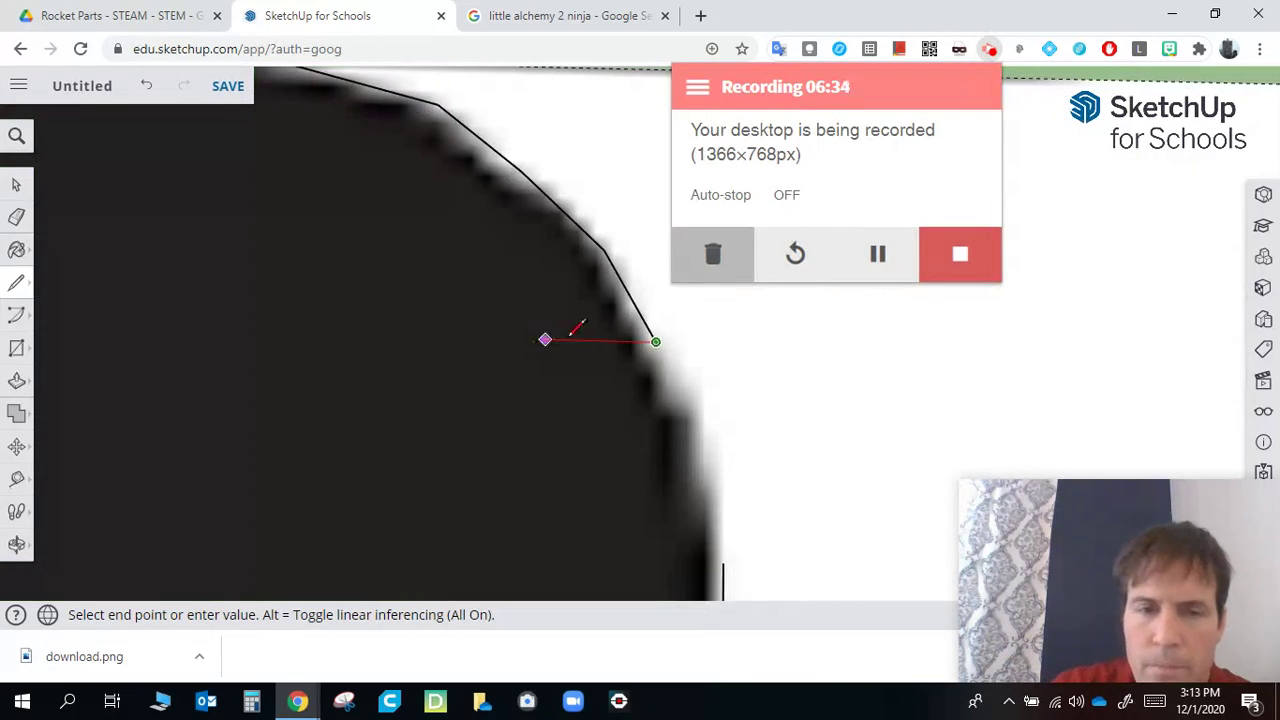
# Step: Trace the remaining curve of the head's upper-right corner with two line segments just outside the black edge
pyautogui.scroll(-3, 570, 335)
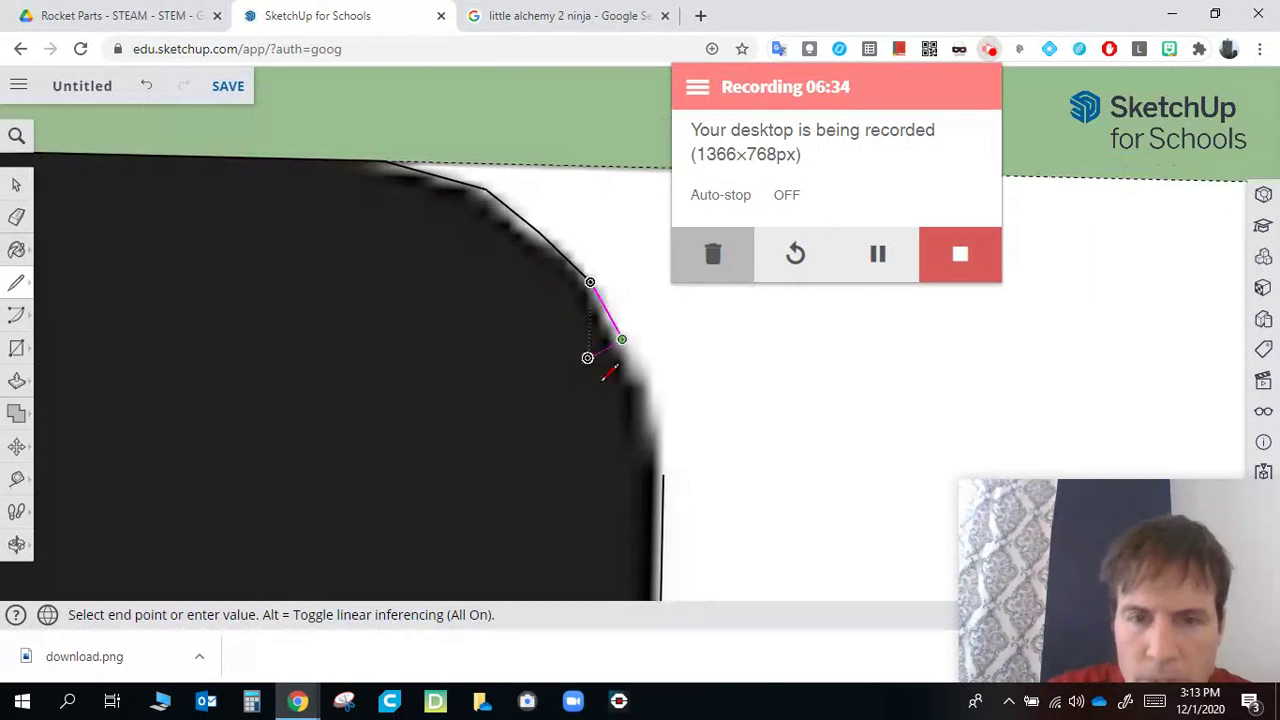
pyautogui.scroll(4, 629, 385)
pyautogui.click(649, 369)
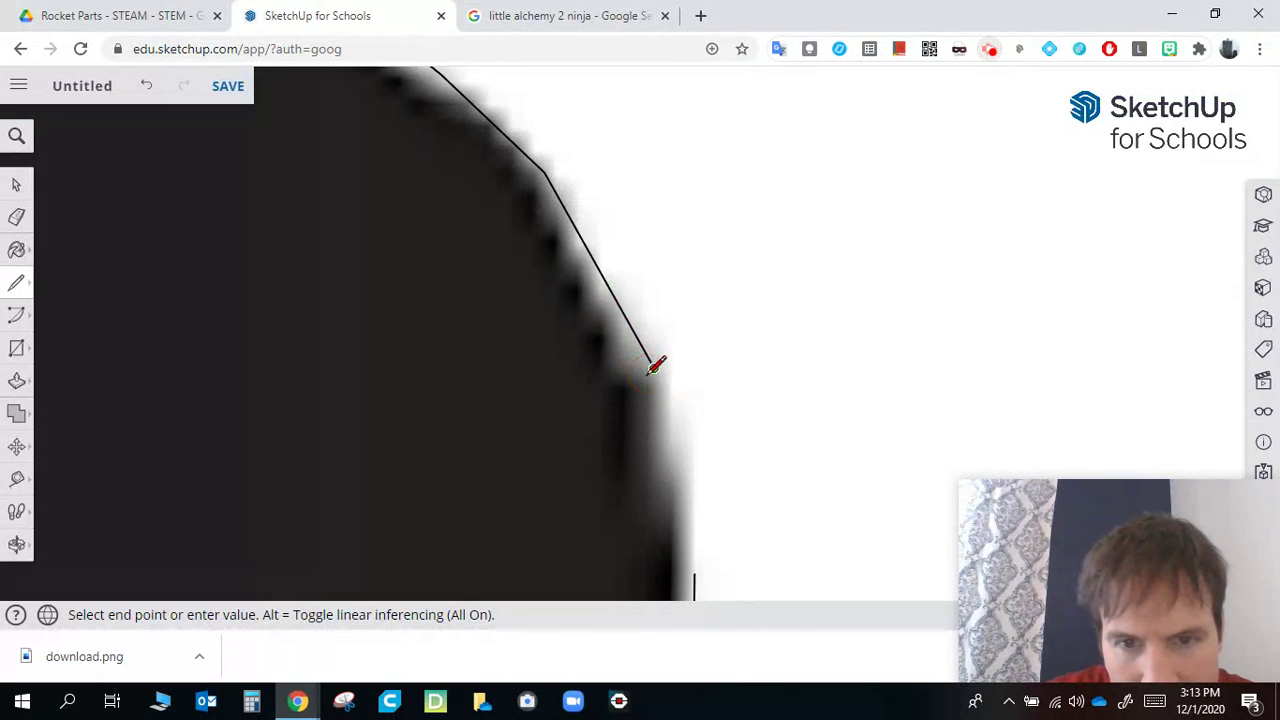
pyautogui.scroll(-3, 558, 346)
pyautogui.scroll(2, 630, 420)
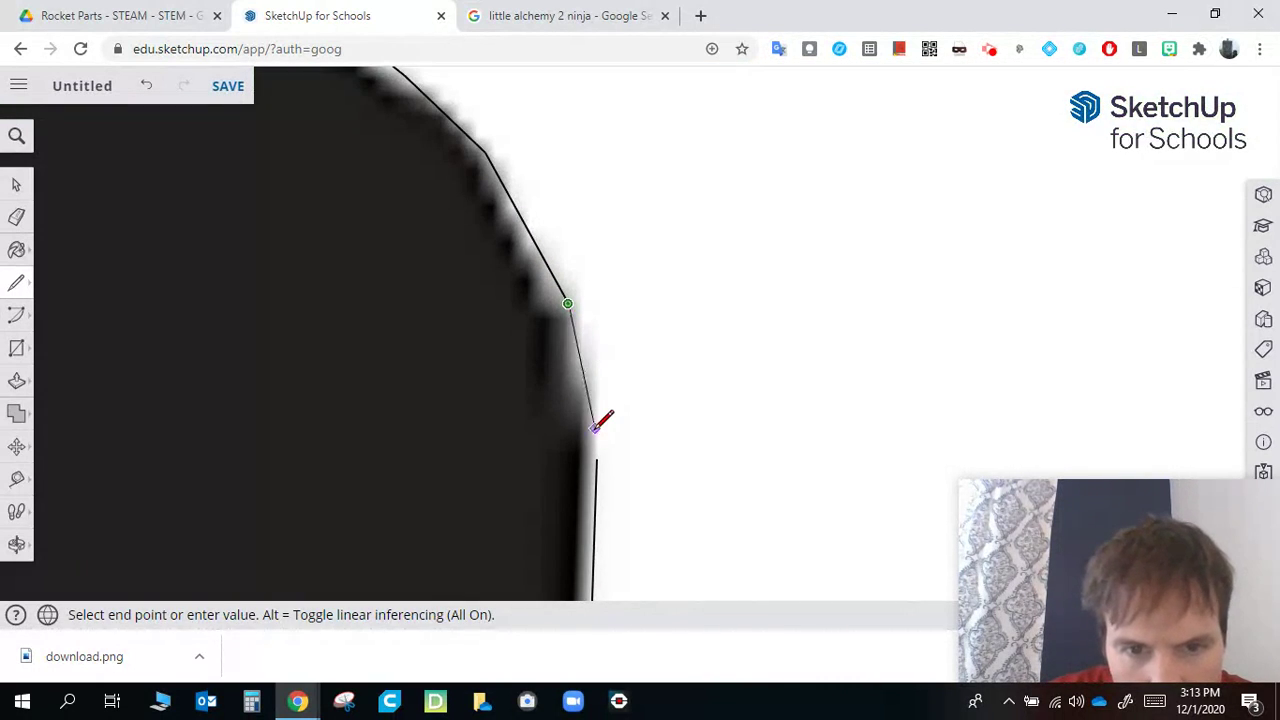
pyautogui.scroll(3, 589, 372)
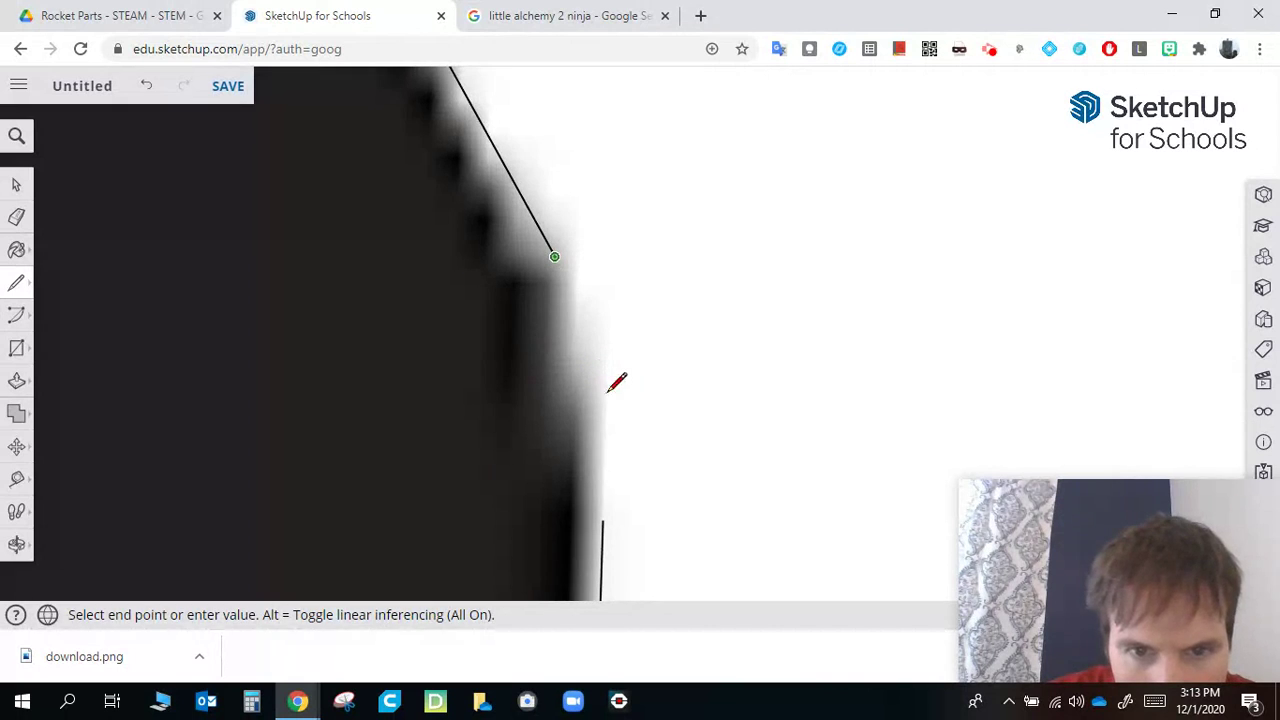
pyautogui.scroll(2, 600, 402)
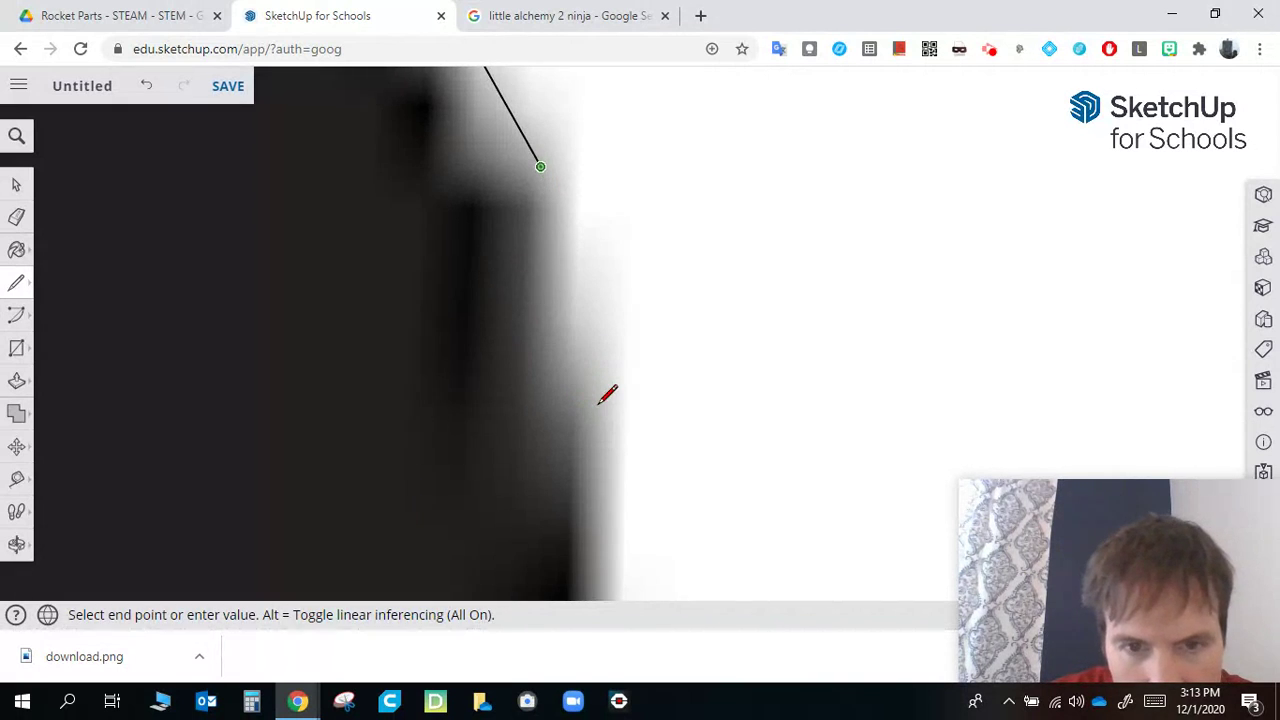
pyautogui.click(628, 404)
# Step: Close the ninja outline by joining the last segment to the upper endpoint of the head's straight right edge
pyautogui.scroll(-2, 537, 388)
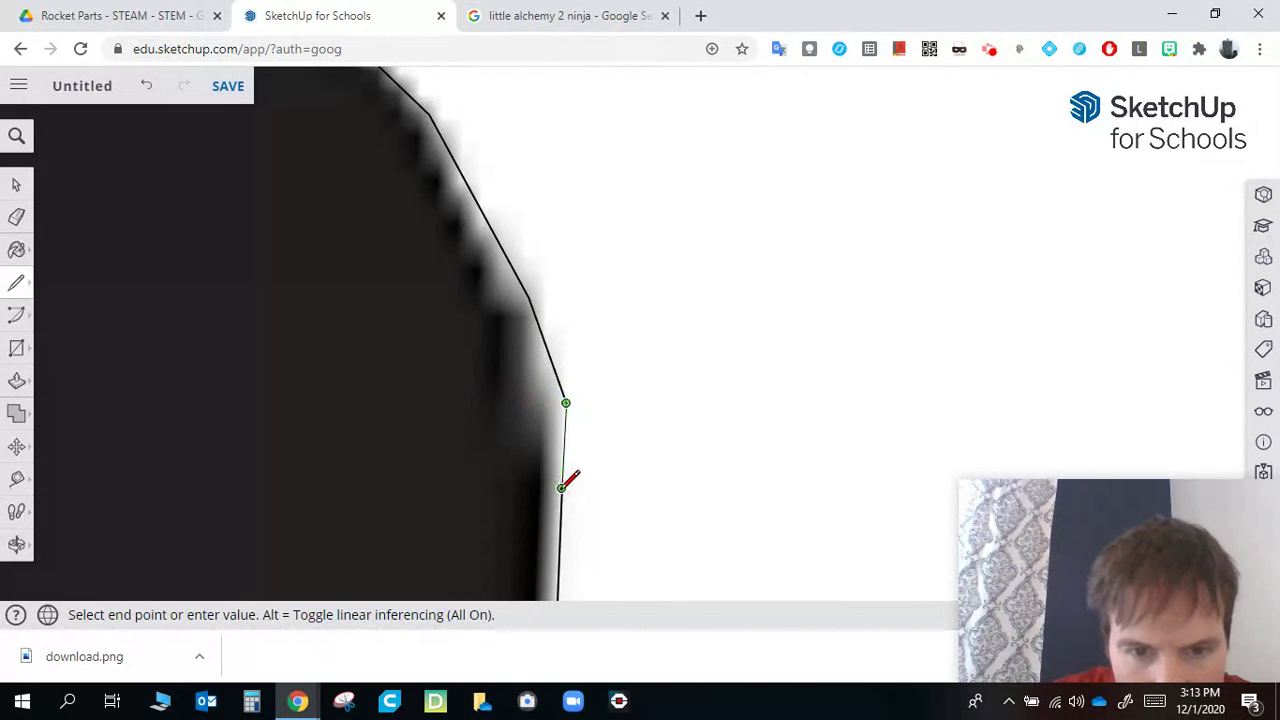
pyautogui.scroll(2, 565, 485)
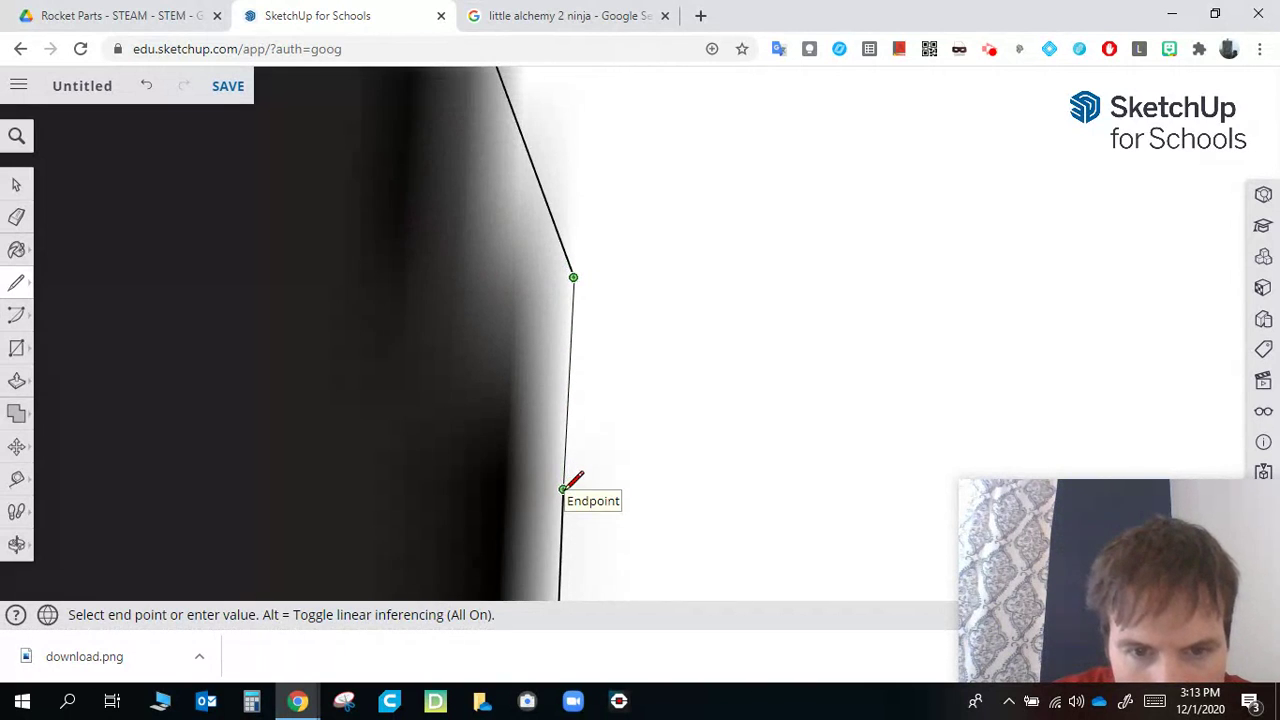
pyautogui.click(564, 487)
pyautogui.scroll(-2, 608, 385)
pyautogui.scroll(-10, 840, 260)
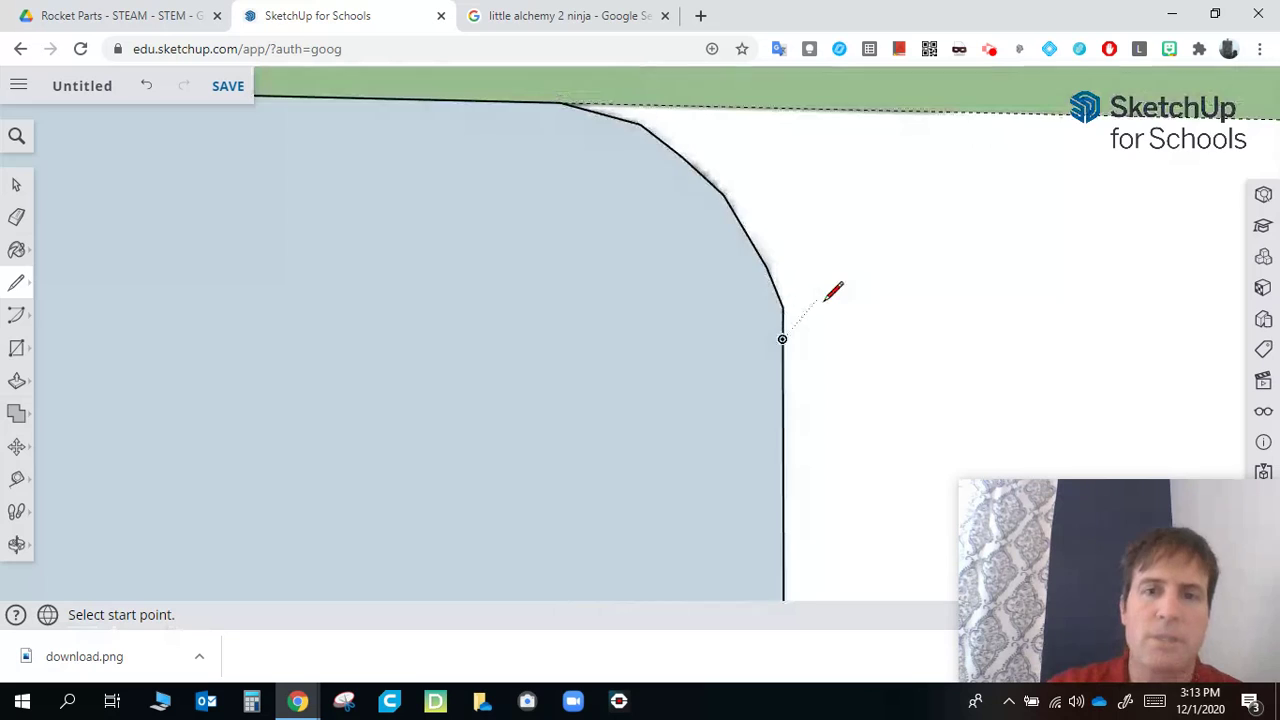
pyautogui.scroll(2, 916, 258)
pyautogui.scroll(-1, 914, 333)
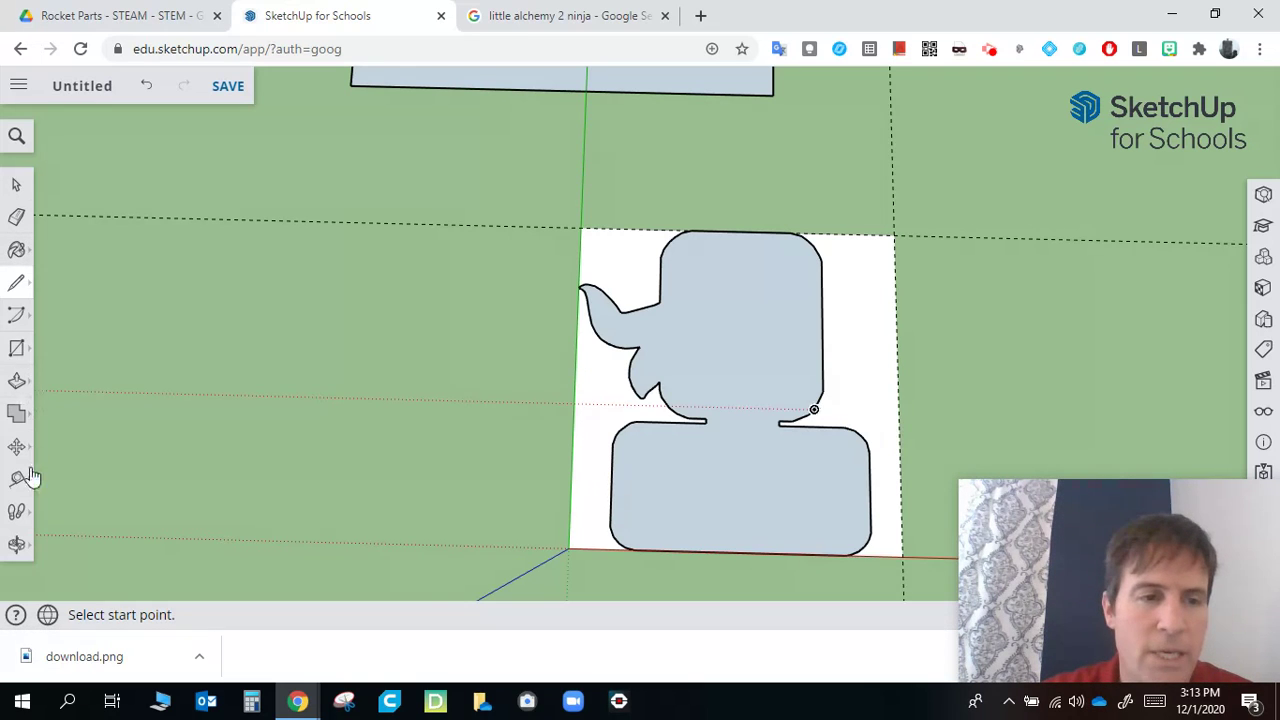
# Step: Examine the closed ninja face from ground level and from above with the Orbit tool
pyautogui.click(17, 546)
pyautogui.moveTo(578, 468); pyautogui.dragTo(578, 72)
pyautogui.moveTo(674, 294); pyautogui.dragTo(690, 205)
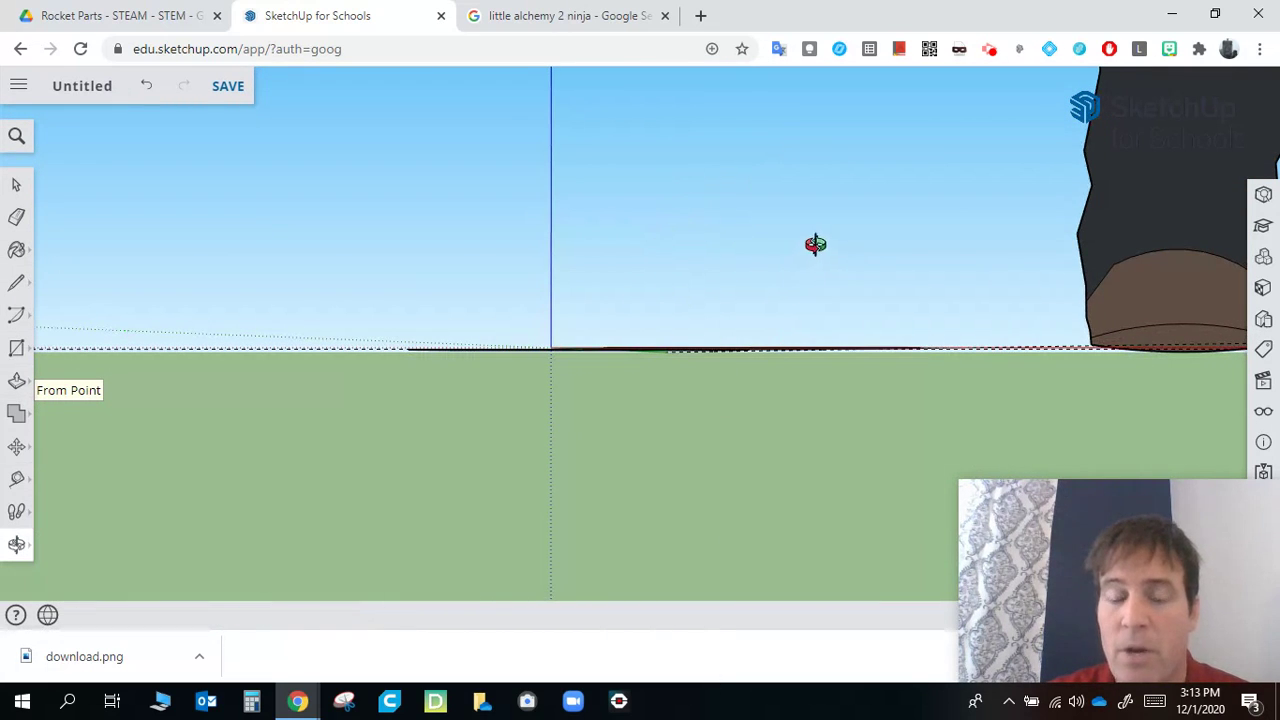
pyautogui.moveTo(804, 249); pyautogui.dragTo(803, 303)
pyautogui.moveTo(778, 174); pyautogui.dragTo(750, 280)
pyautogui.moveTo(765, 226); pyautogui.dragTo(720, 305)
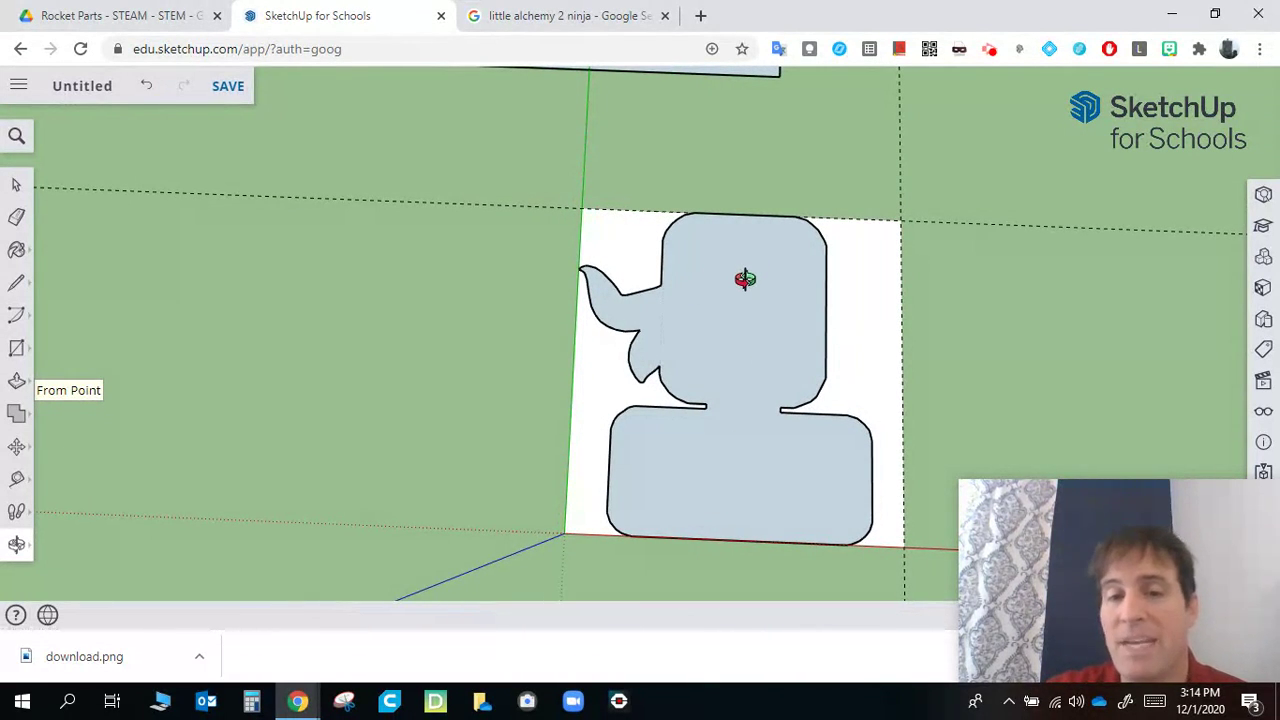
pyautogui.moveTo(740, 283); pyautogui.dragTo(775, 305)
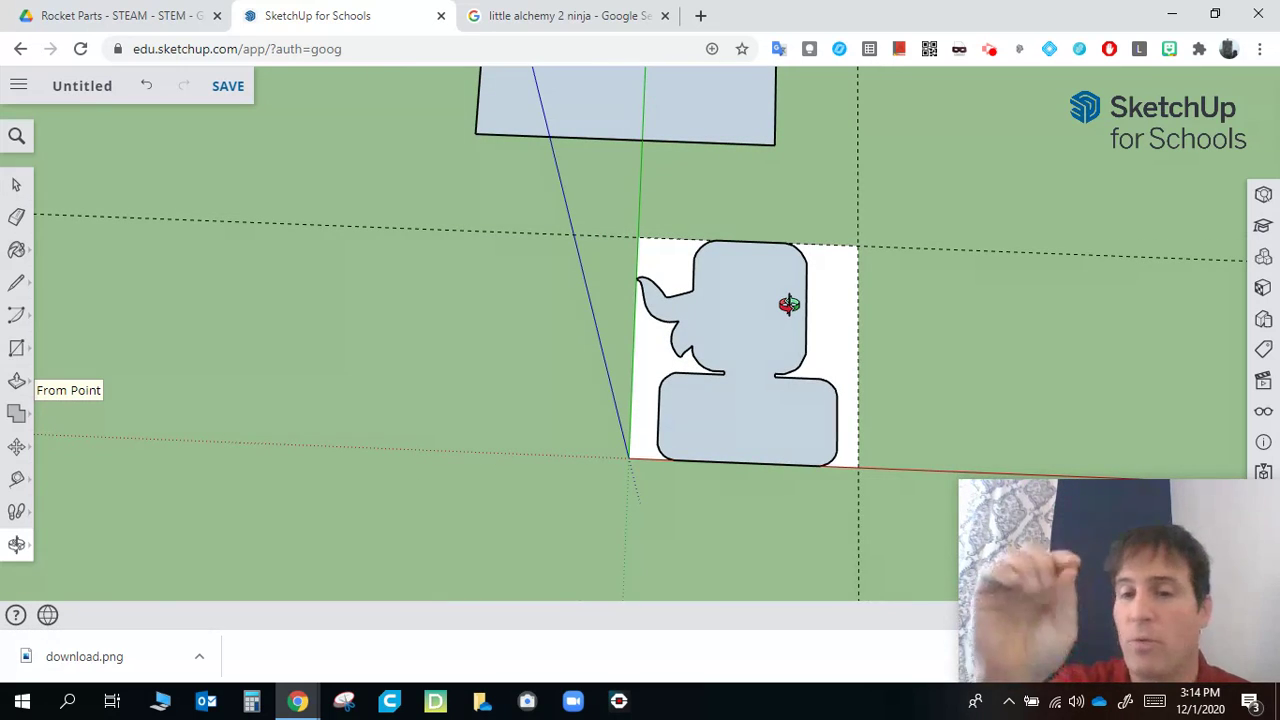
pyautogui.moveTo(803, 306); pyautogui.dragTo(734, 146)
pyautogui.scroll(4, 740, 151)
pyautogui.scroll(-3, 749, 166)
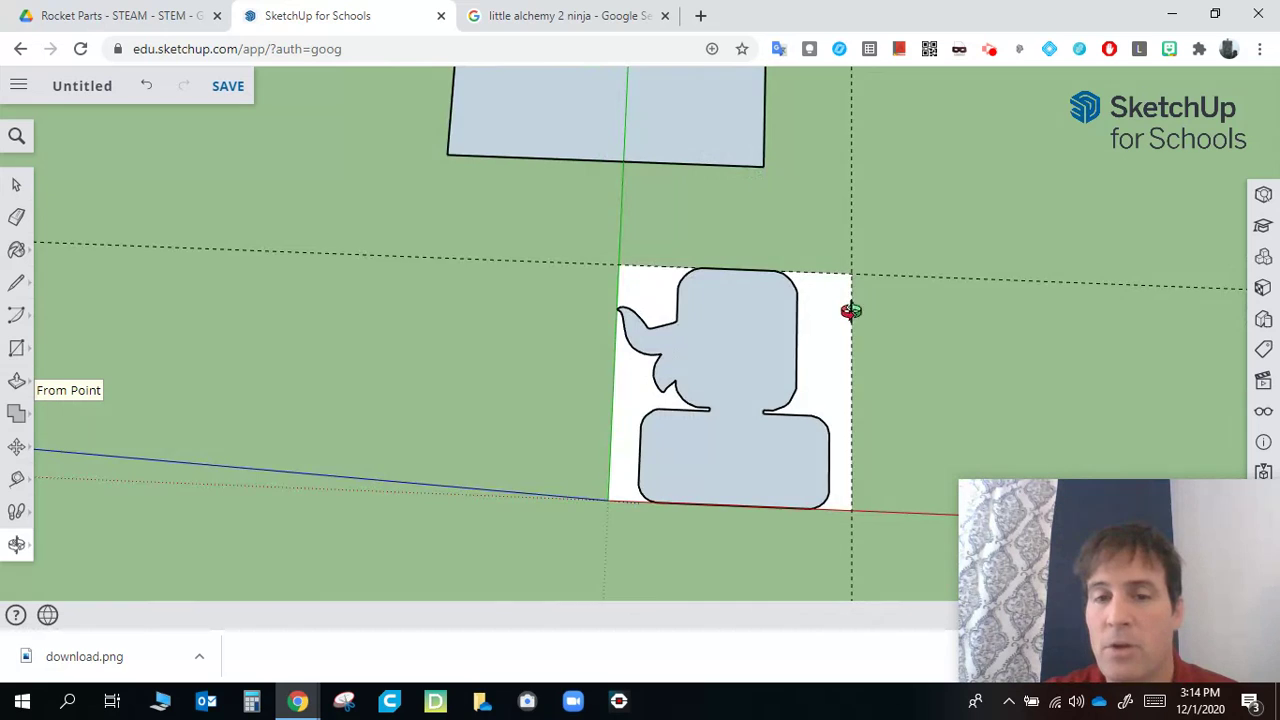
pyautogui.scroll(2, 862, 400)
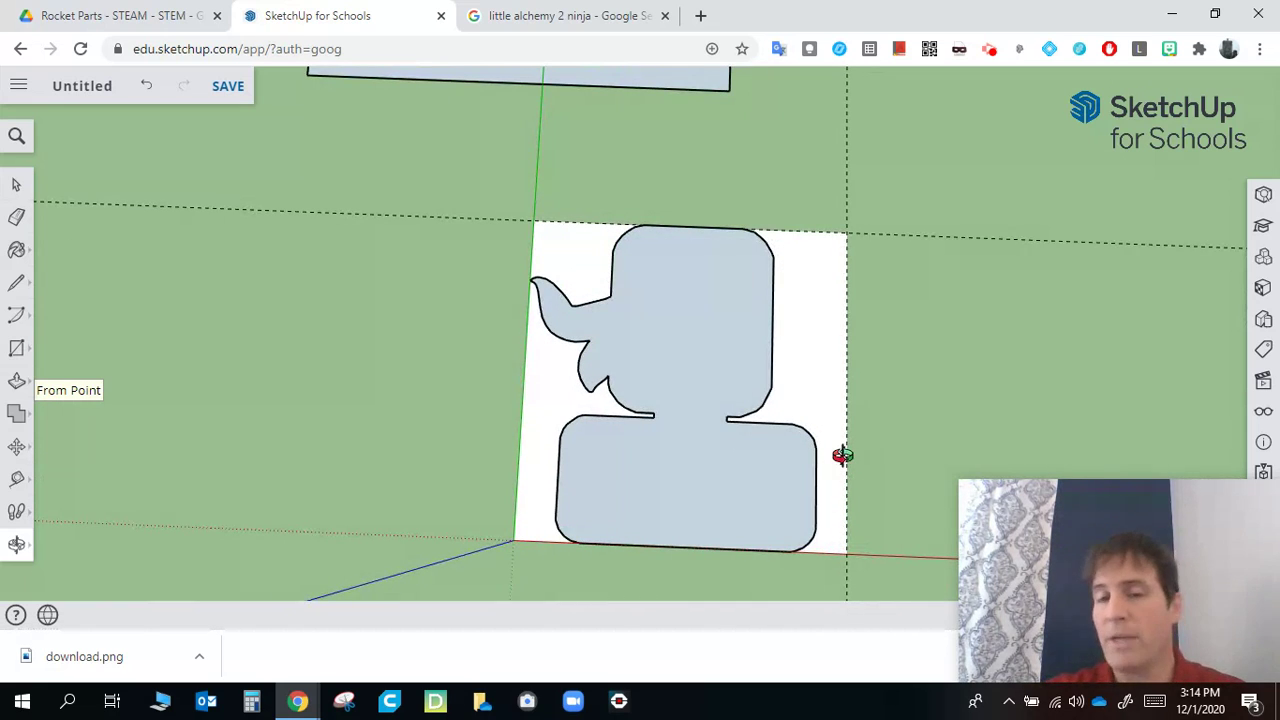